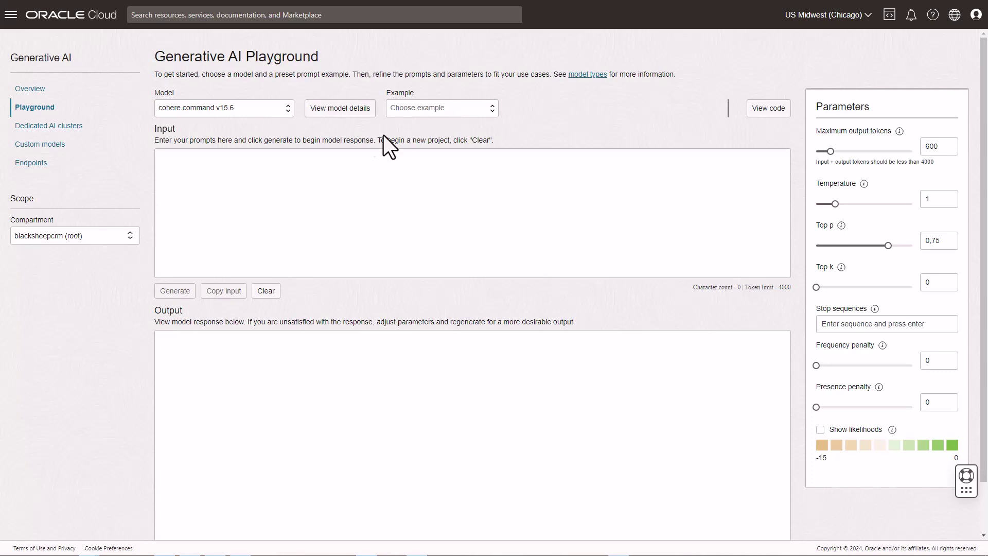
Review the pretrained models' capabilities: summarization, text generation, and embedding for text classification.
{"action": "left_click", "coordinate": [352, 125]}
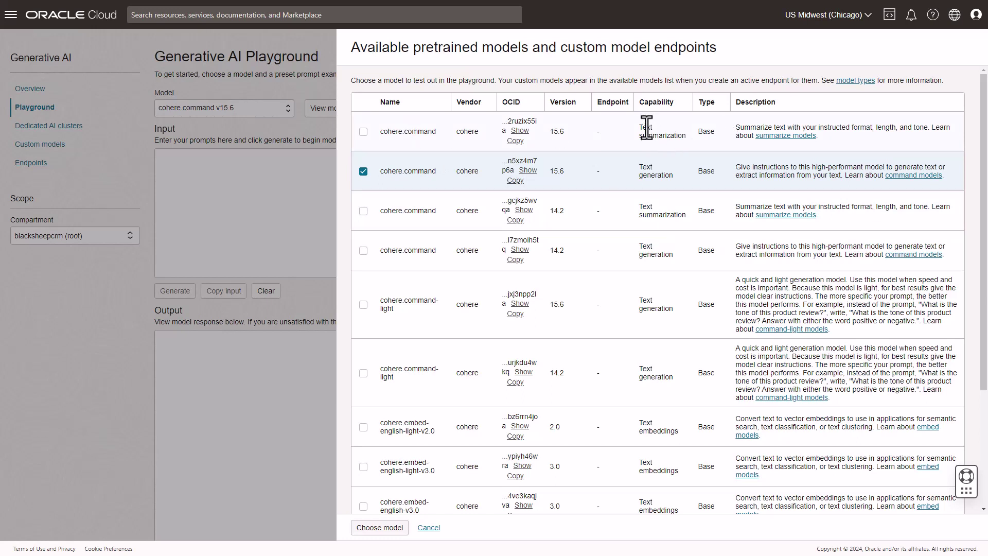
{"action": "left_click_drag", "start_coordinate": [646, 127], "coordinate": [678, 139]}
{"action": "left_click_drag", "start_coordinate": [643, 168], "coordinate": [662, 176]}
{"action": "scroll", "coordinate": [671, 376], "scroll_direction": "down", "scroll_amount": 3}
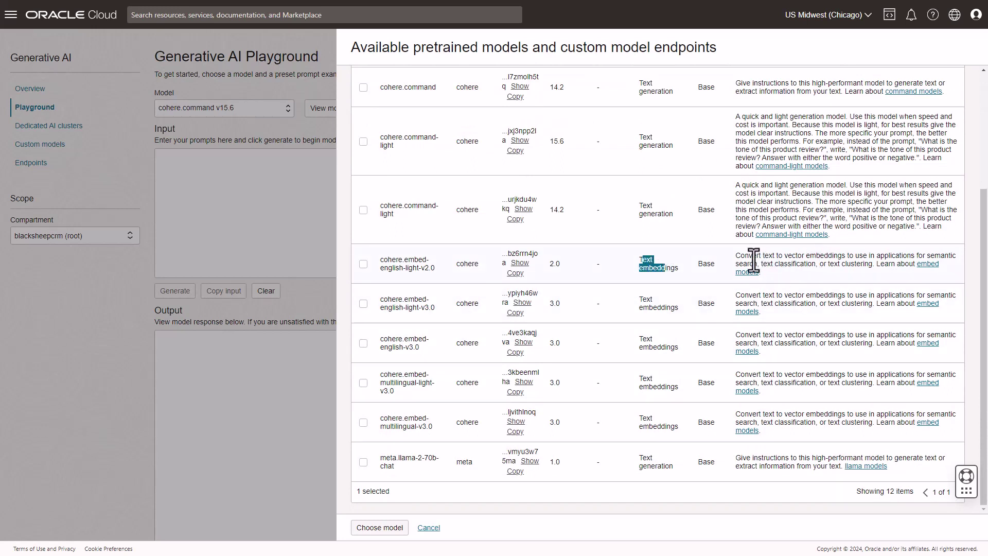
{"action": "left_click_drag", "start_coordinate": [751, 257], "coordinate": [797, 256]}
{"action": "left_click_drag", "start_coordinate": [759, 264], "coordinate": [811, 263]}
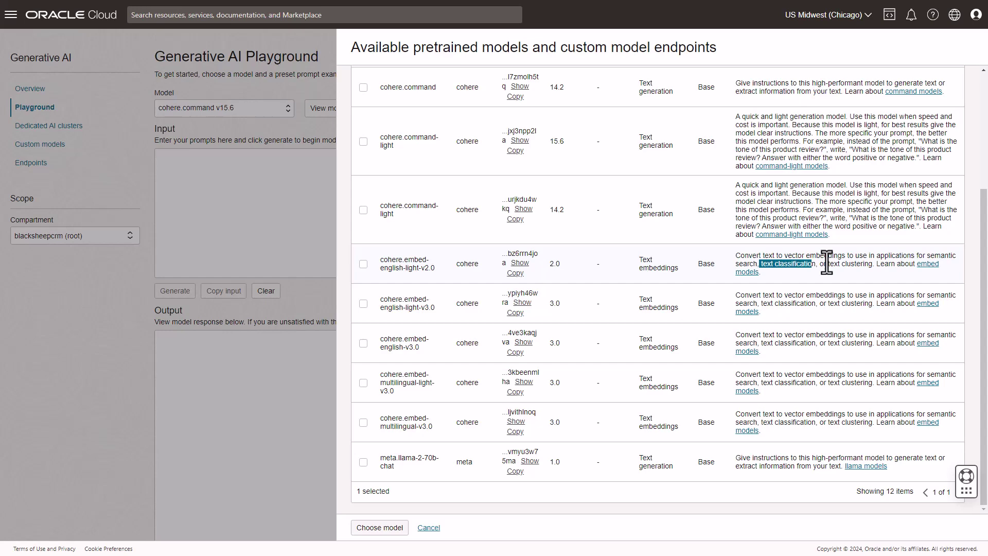
Select cohere.embed-multilingual-light-v3.0 in the model table.
{"action": "scroll", "coordinate": [560, 403], "scroll_direction": "up", "scroll_amount": 3}
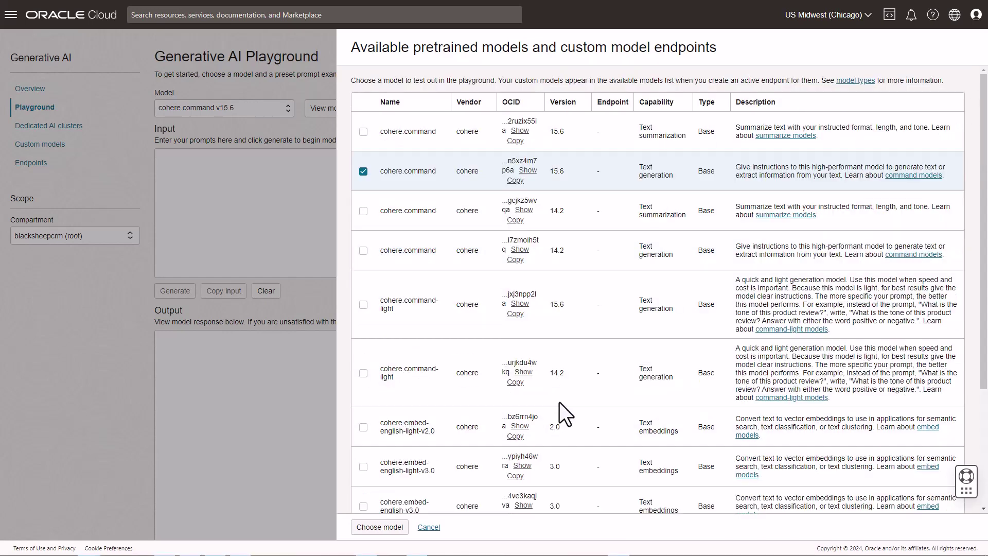
{"action": "scroll", "coordinate": [705, 447], "scroll_direction": "down", "scroll_amount": 2}
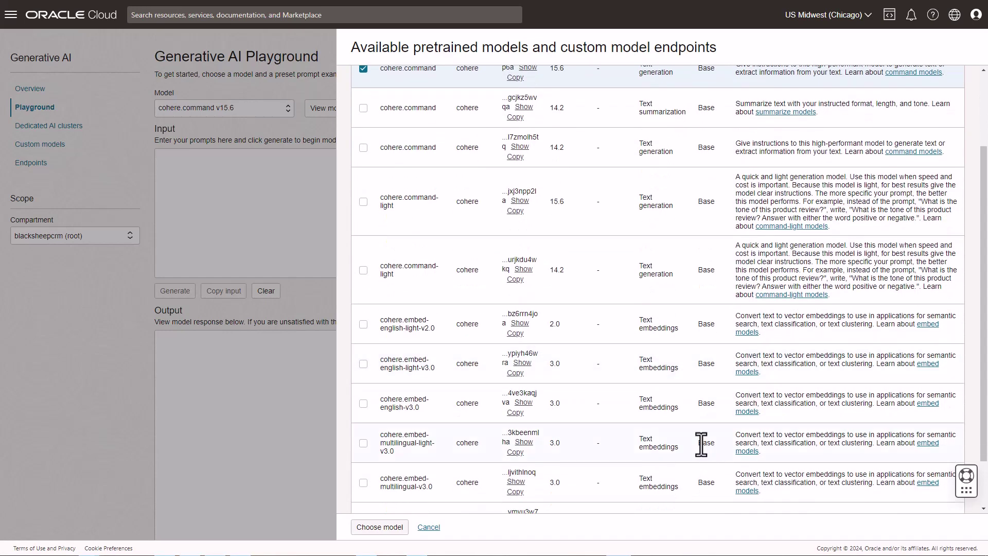
{"action": "scroll", "coordinate": [575, 334], "scroll_direction": "down", "scroll_amount": 2}
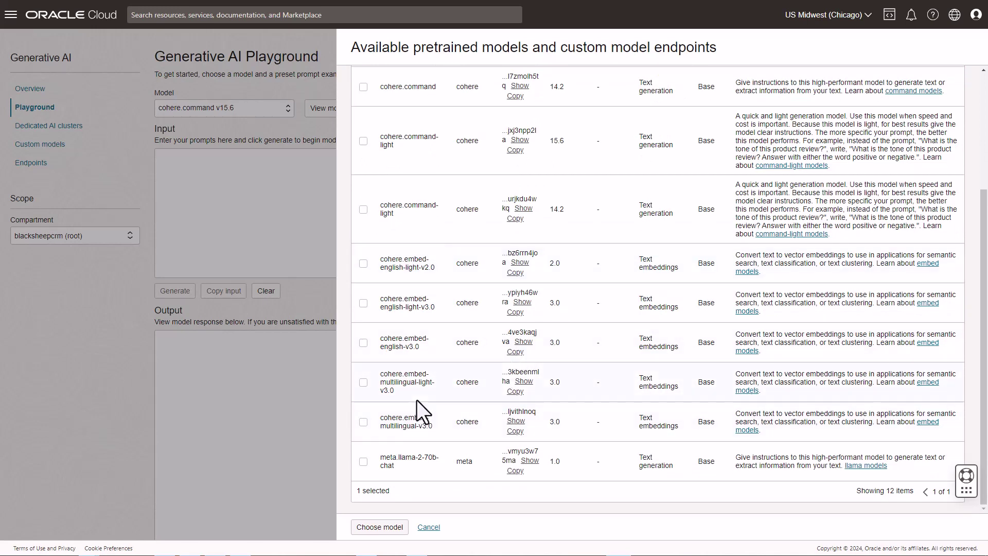
{"action": "left_click", "coordinate": [364, 382]}
Confirm the embedding model and paste the sDSL Installation product record as sentence 1.
{"action": "left_click", "coordinate": [402, 527]}
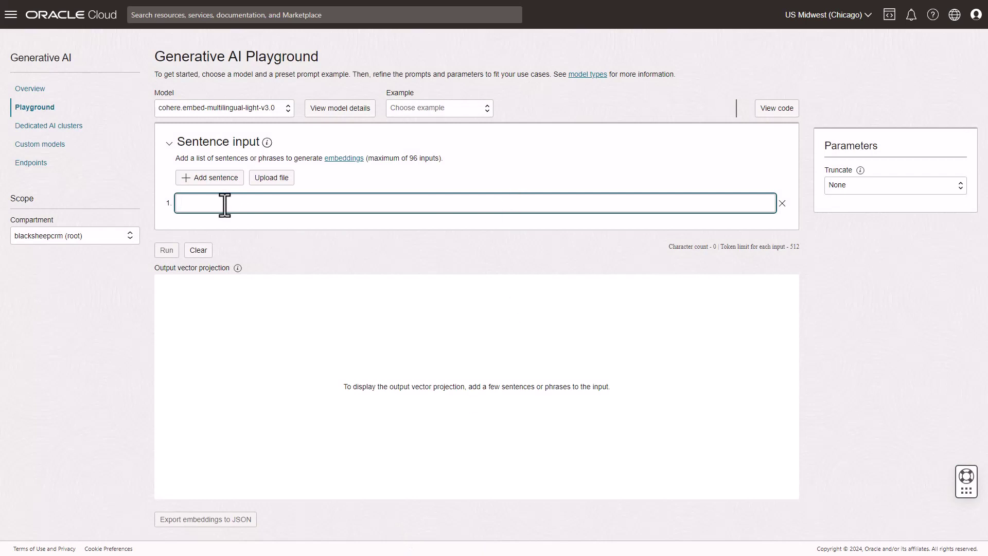
{"action": "left_click_drag", "start_coordinate": [410, 158], "coordinate": [420, 158]}
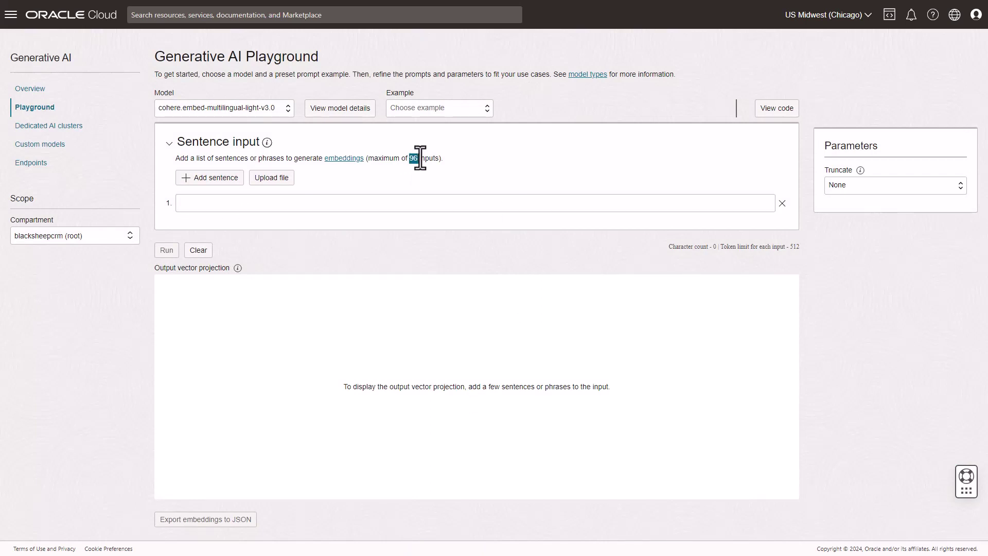
{"action": "left_click", "coordinate": [331, 205]}
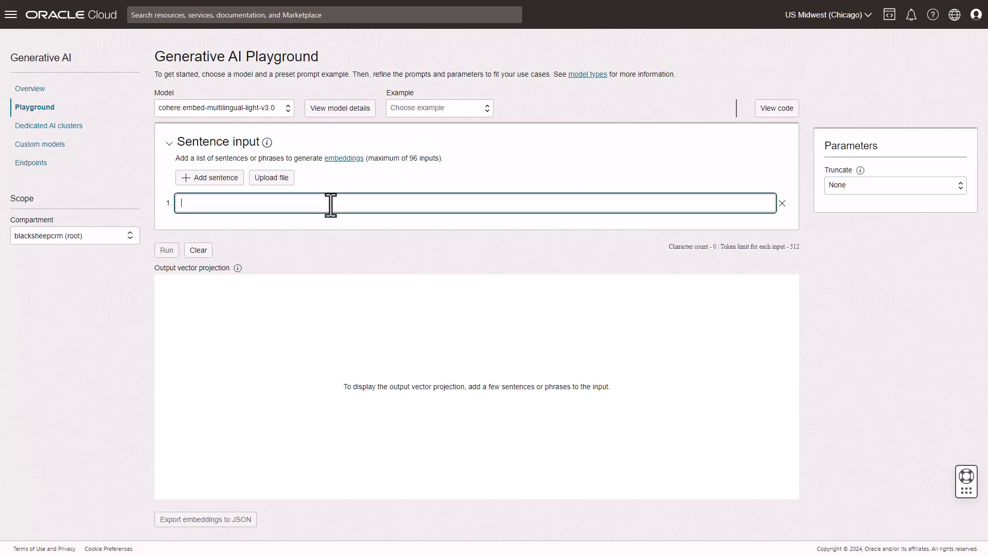
{"action": "key", "text": "ctrl+v"}
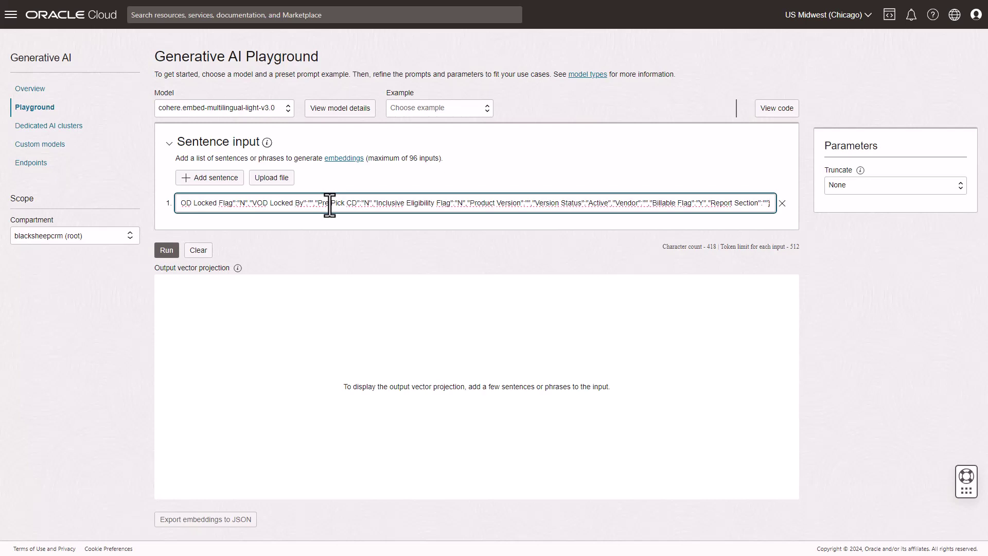
{"action": "key", "text": "Home"}
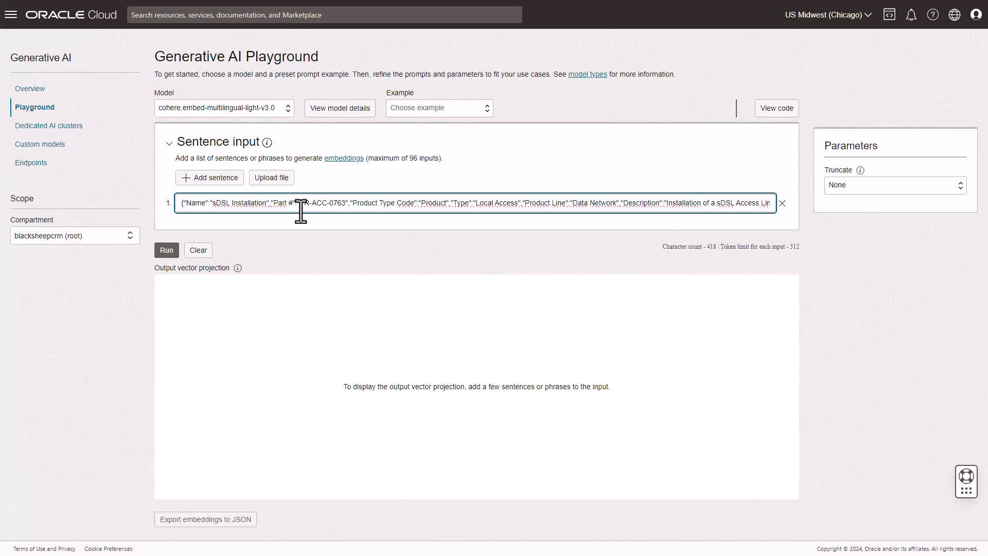
Run the embedding so sDSL Installation appears as point 1 on the plot.
{"action": "left_click", "coordinate": [167, 250]}
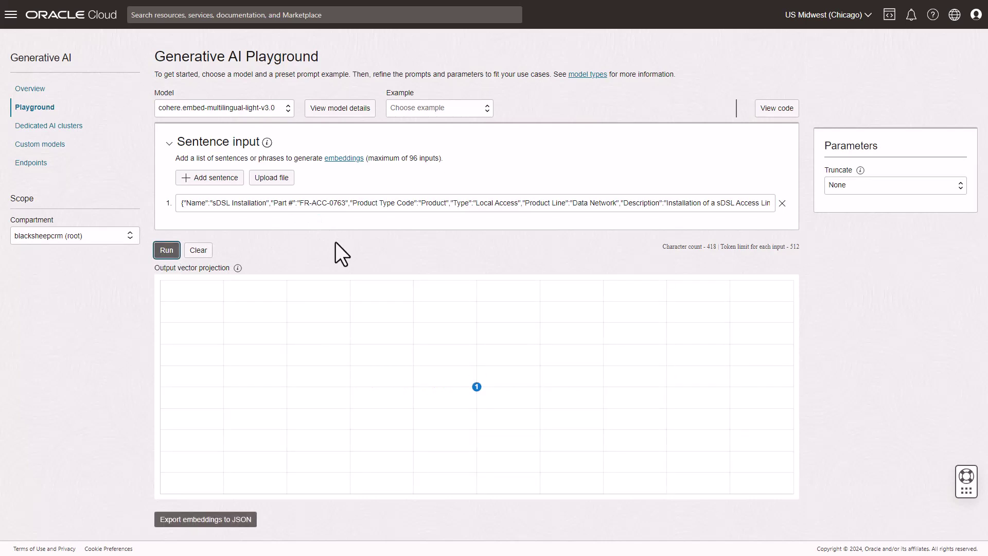
{"action": "mouse_move", "coordinate": [477, 387]}
{"action": "mouse_move", "coordinate": [221, 203]}
{"action": "left_mouse_down"}
{"action": "mouse_move", "coordinate": [241, 202]}
{"action": "mouse_move", "coordinate": [215, 203]}
{"action": "left_mouse_up"}
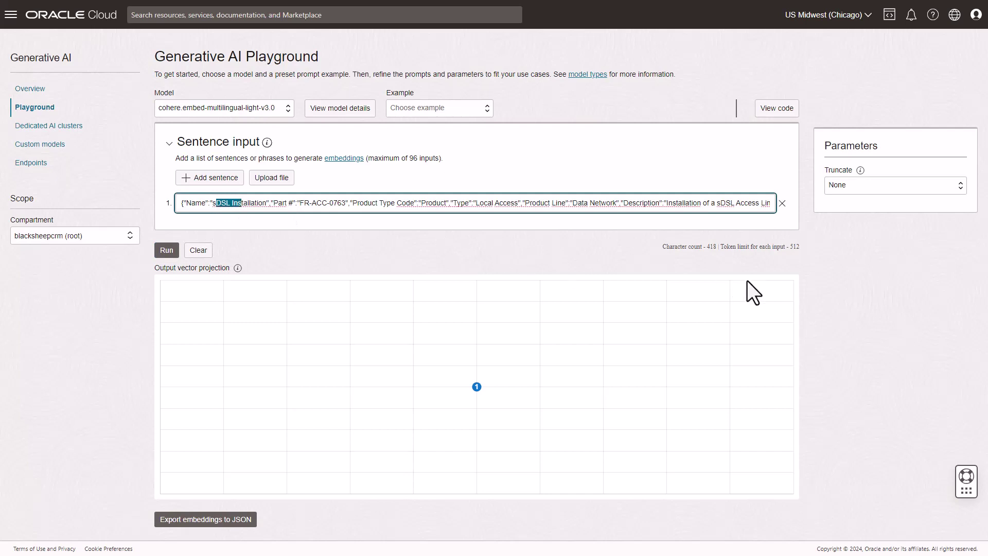
Add the DSL Service record as sentence 2 and run embeddings for both sentences.
{"action": "left_click", "coordinate": [216, 178]}
{"action": "key", "text": "ctrl+v"}
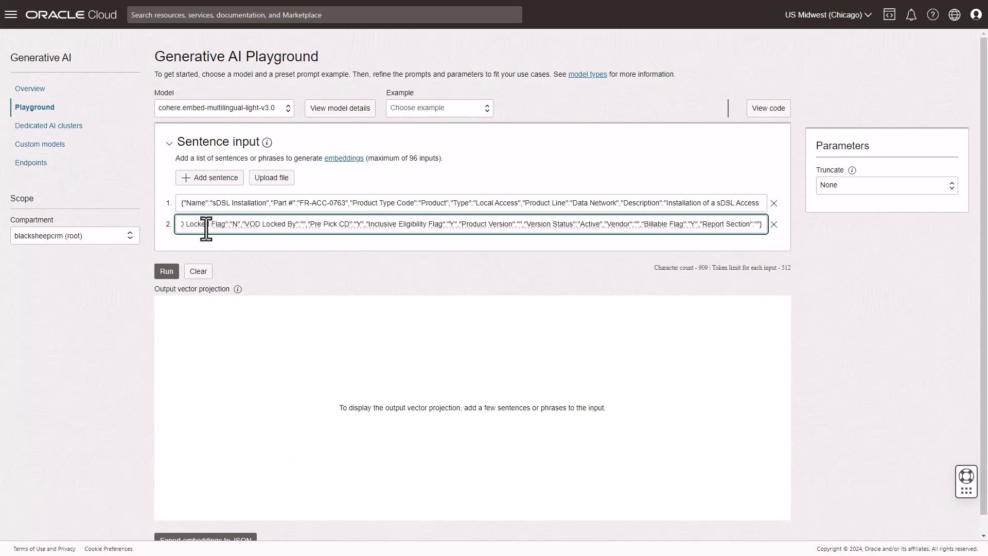
{"action": "key", "text": "Home"}
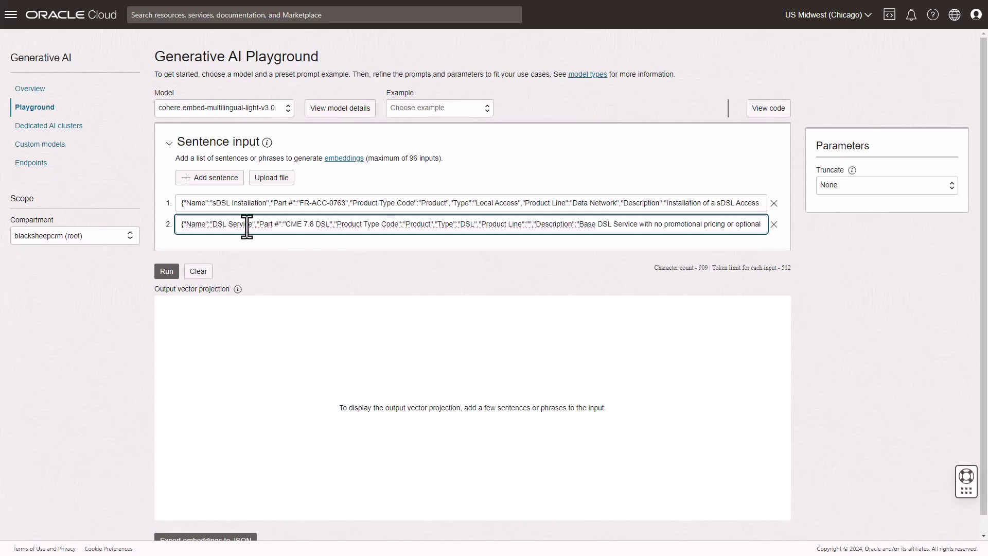
{"action": "left_click", "coordinate": [167, 272]}
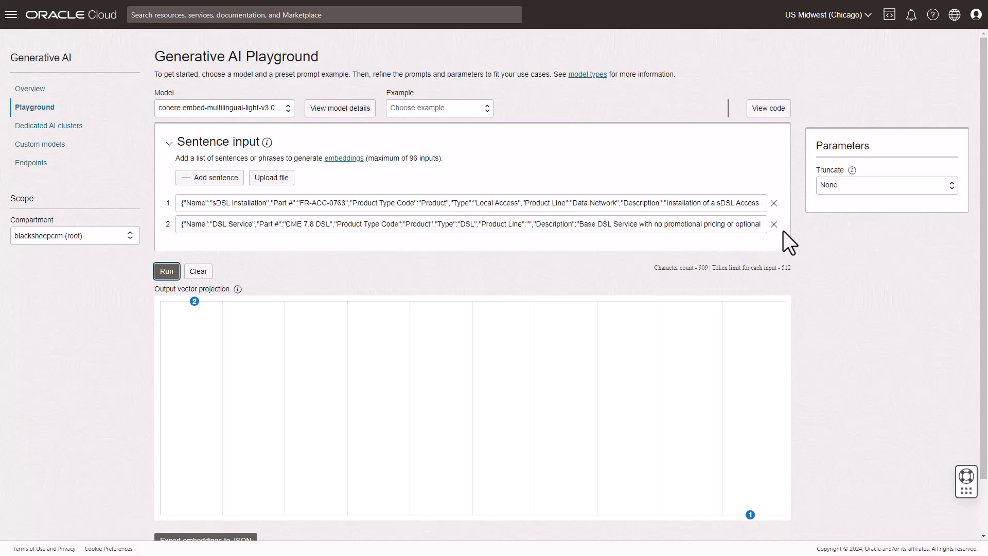
Add the DSL Self Install Kit record as sentence 3 and run all three embeddings.
{"action": "left_click", "coordinate": [209, 180]}
{"action": "key", "text": "ctrl+v"}
{"action": "left_click", "coordinate": [166, 293]}
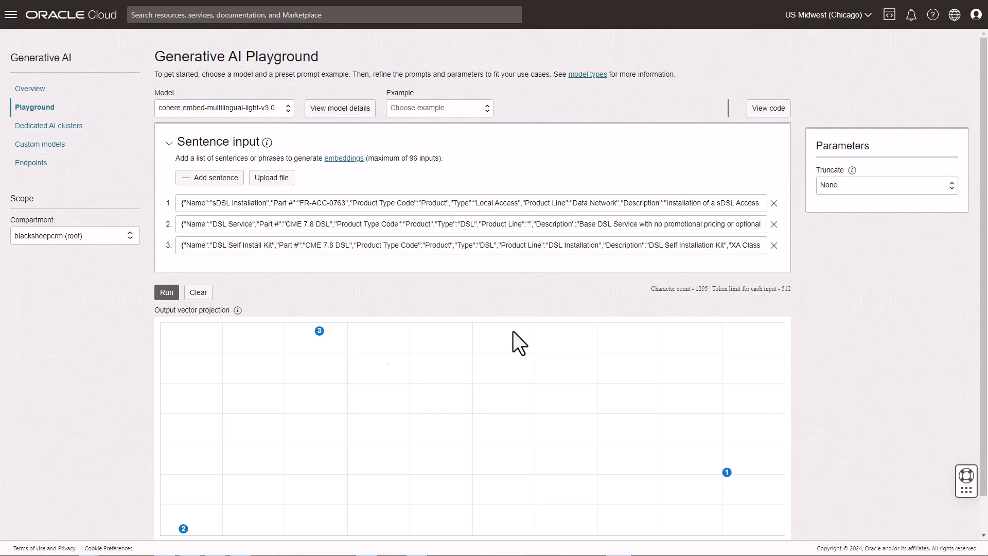
Export the three embeddings to a JSON file.
{"action": "mouse_move", "coordinate": [320, 332]}
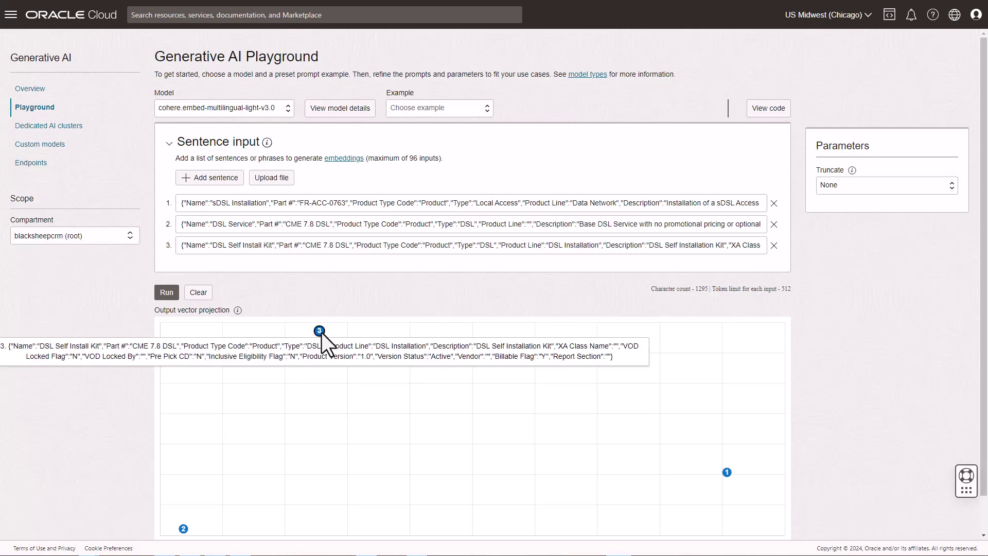
{"action": "mouse_move", "coordinate": [182, 530]}
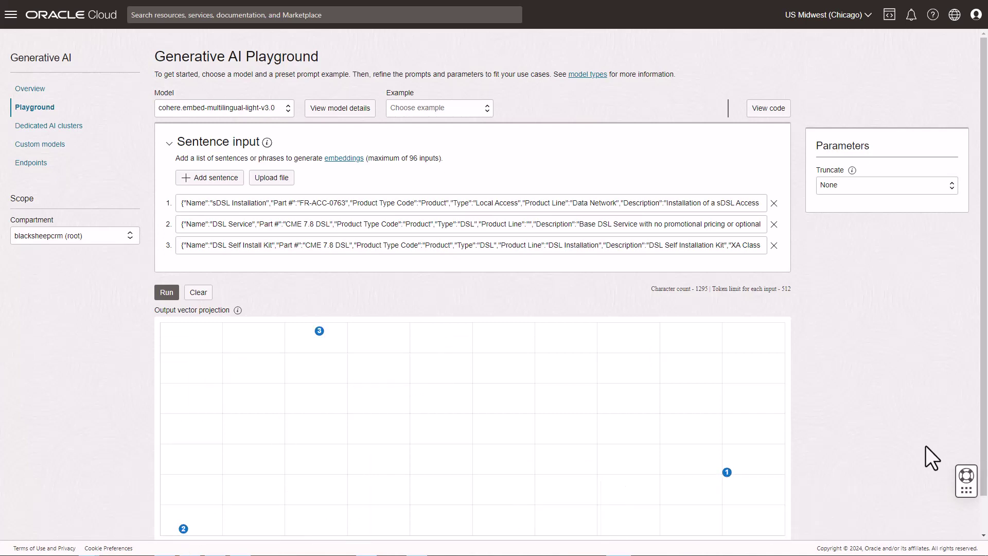
{"action": "scroll", "coordinate": [925, 446], "scroll_direction": "down", "scroll_amount": 1}
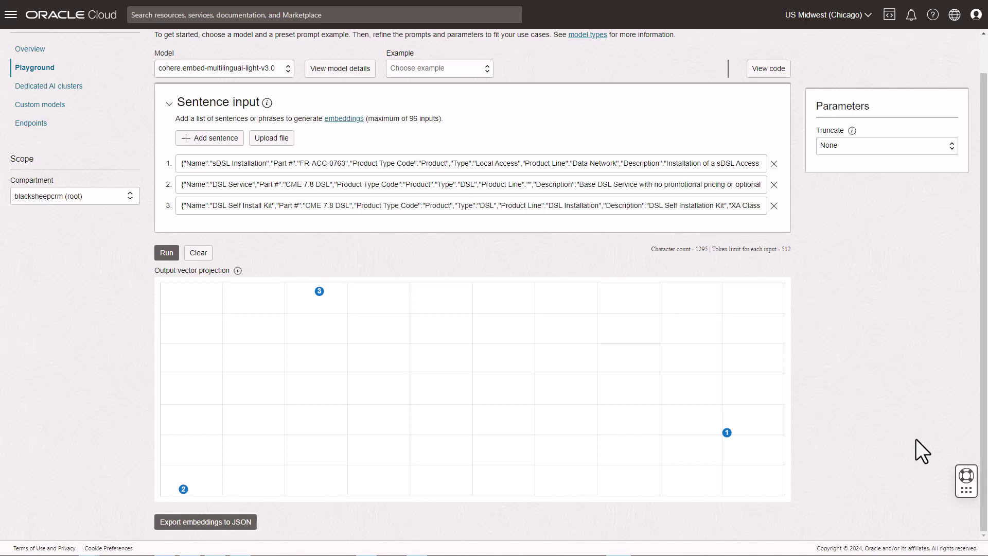
{"action": "left_click", "coordinate": [206, 523]}
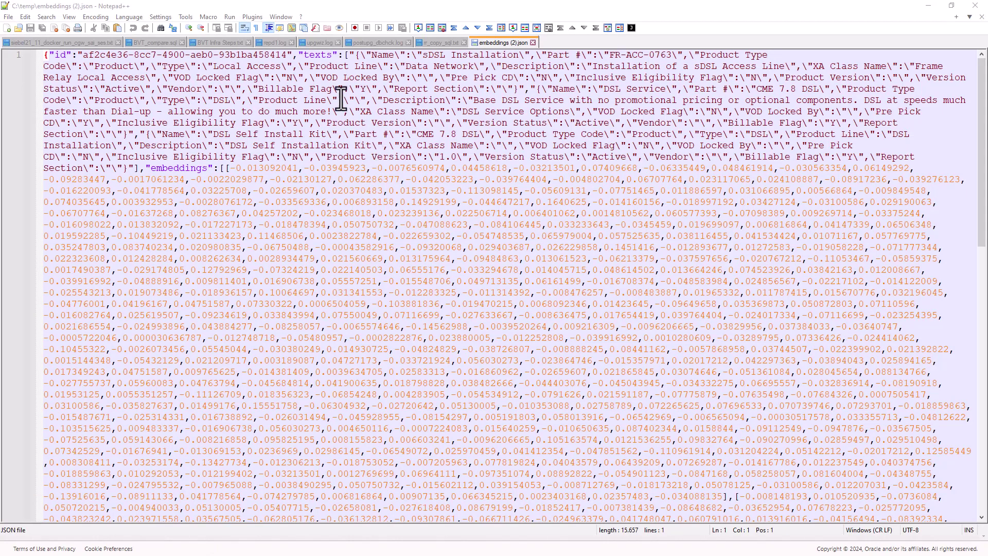
Select the embedded texts, then the first embedding value -0.013092041, and return to Siebel Products.
{"action": "left_click", "coordinate": [343, 57]}
{"action": "left_click_drag", "start_coordinate": [347, 56], "coordinate": [340, 145]}
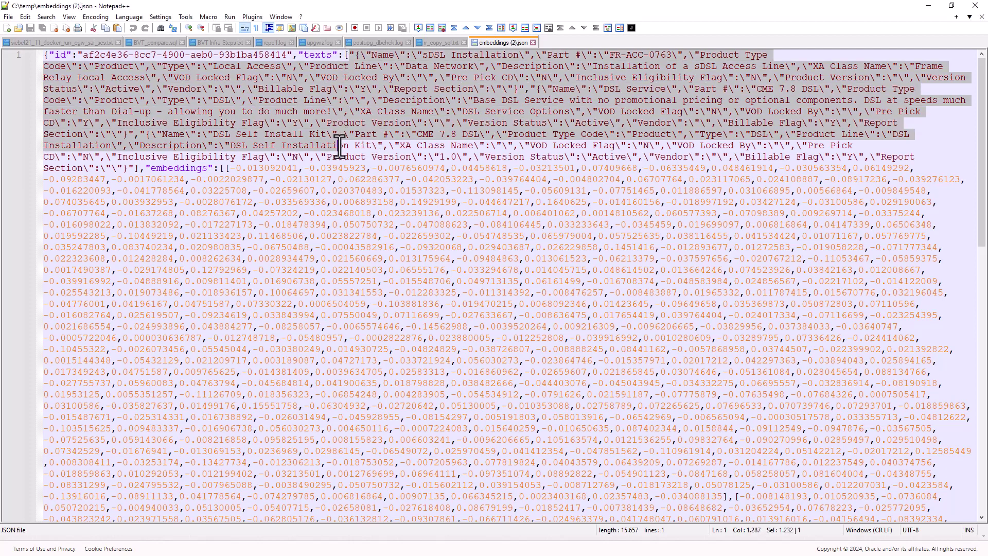
{"action": "left_click", "coordinate": [201, 172]}
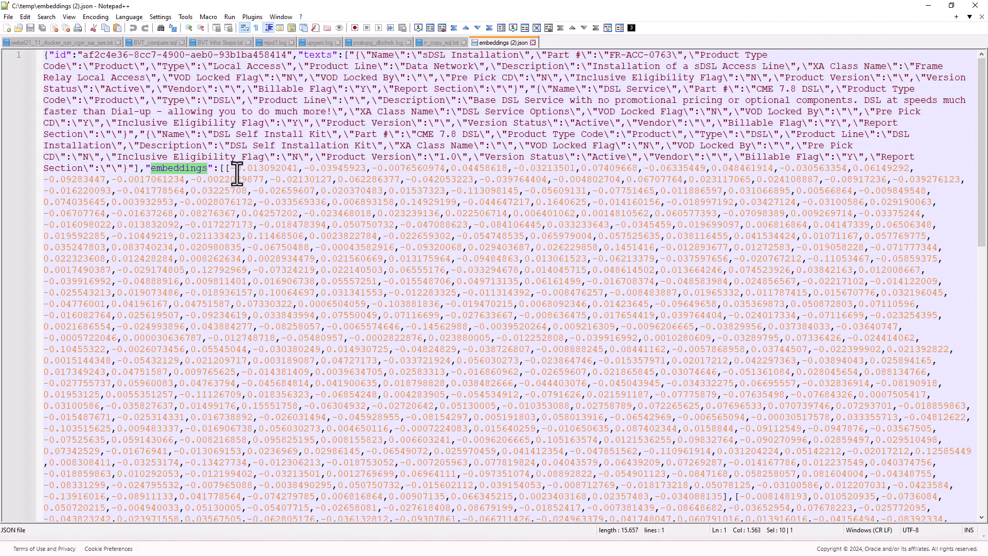
{"action": "left_click", "coordinate": [226, 171]}
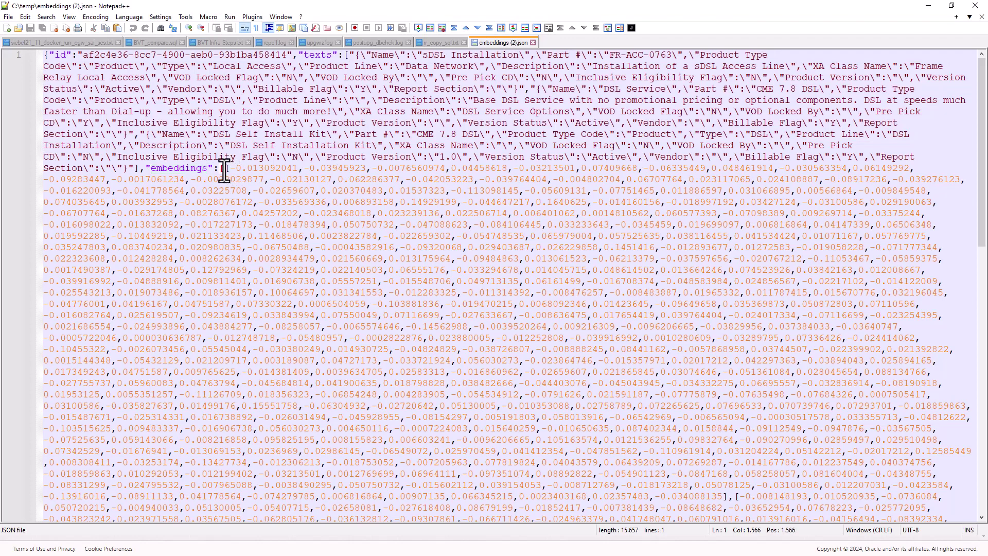
{"action": "left_click", "coordinate": [230, 171]}
{"action": "left_click_drag", "start_coordinate": [230, 171], "coordinate": [301, 169]}
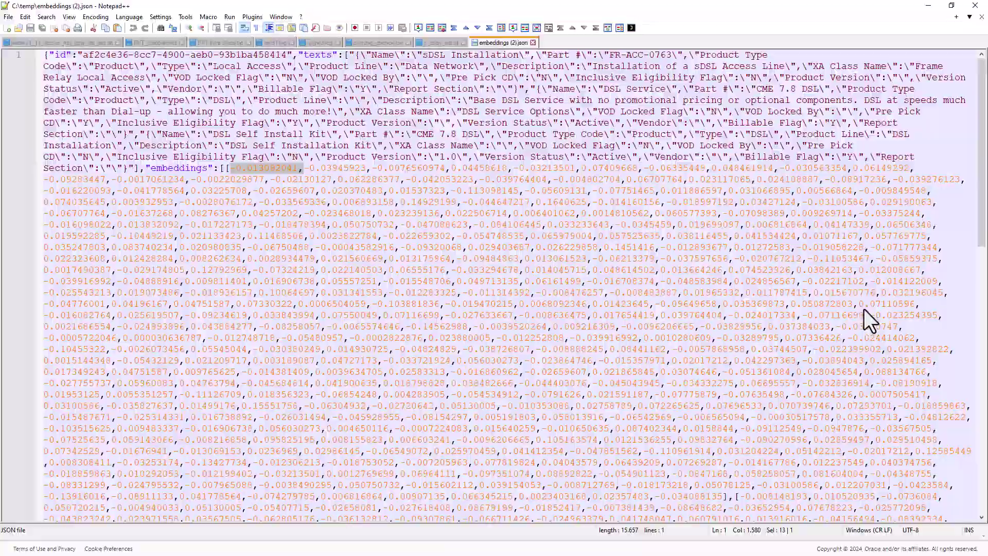
{"action": "key", "text": "alt+Tab"}
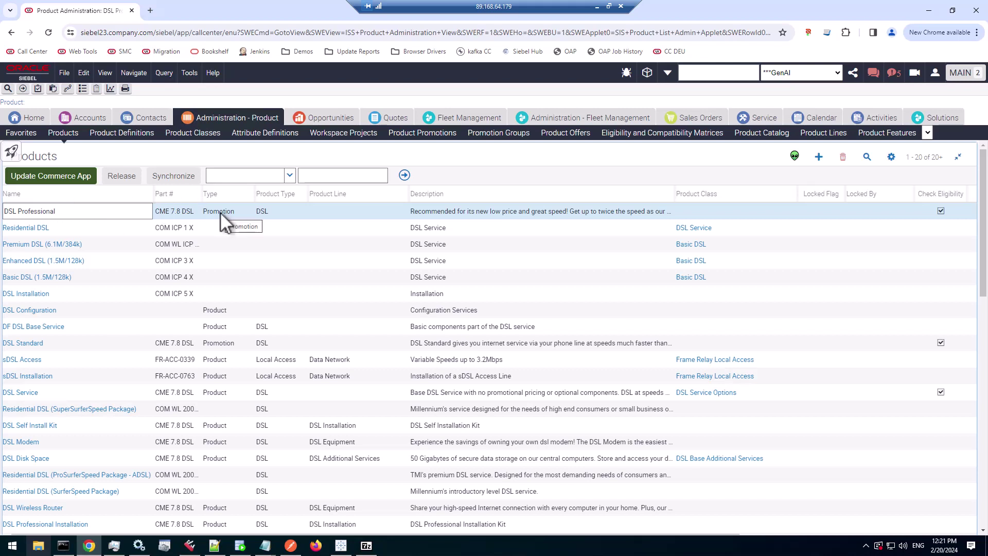
Show AI-similar products for DSL Professional and widen the popup so all six cards fit.
{"action": "left_click", "coordinate": [796, 155]}
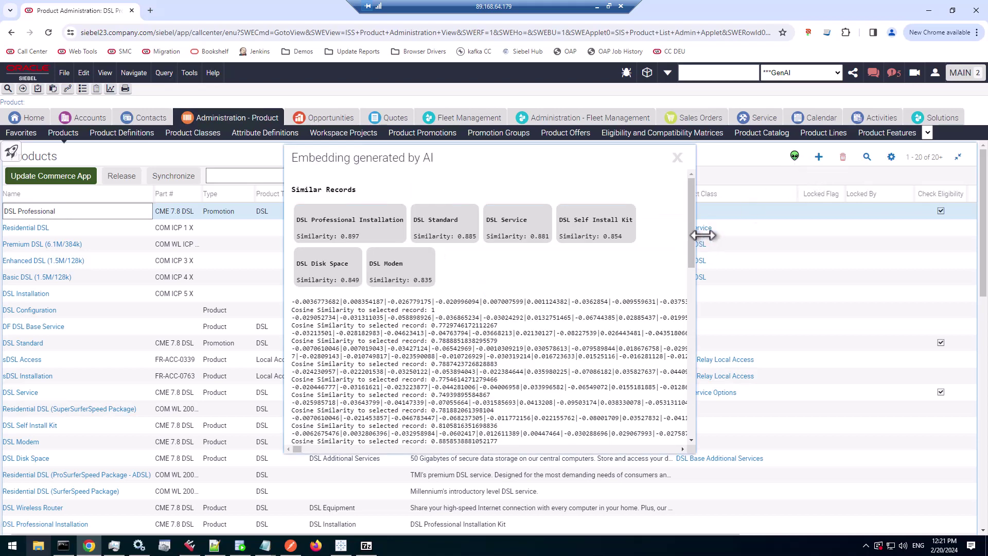
{"action": "left_click_drag", "start_coordinate": [700, 234], "coordinate": [861, 220]}
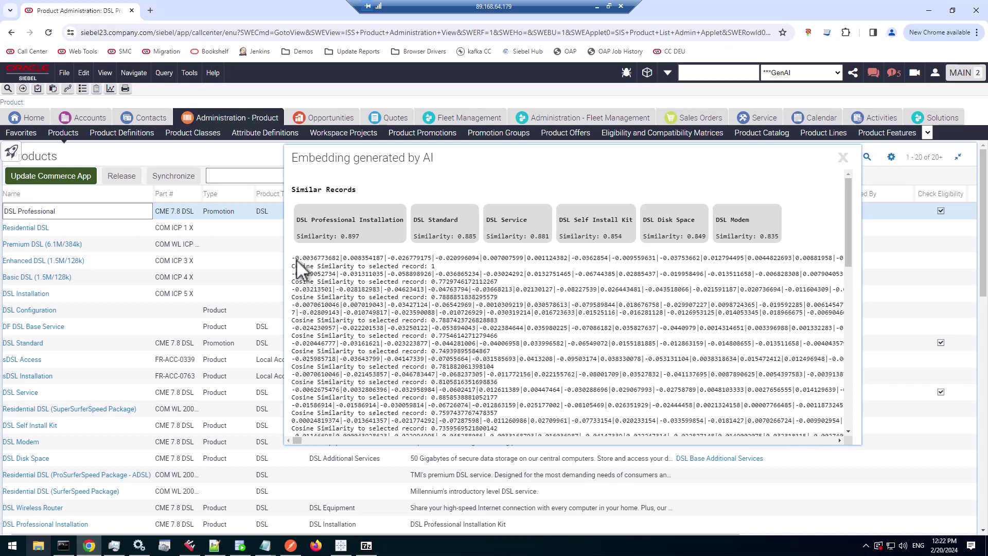
{"action": "left_click_drag", "start_coordinate": [295, 258], "coordinate": [425, 261]}
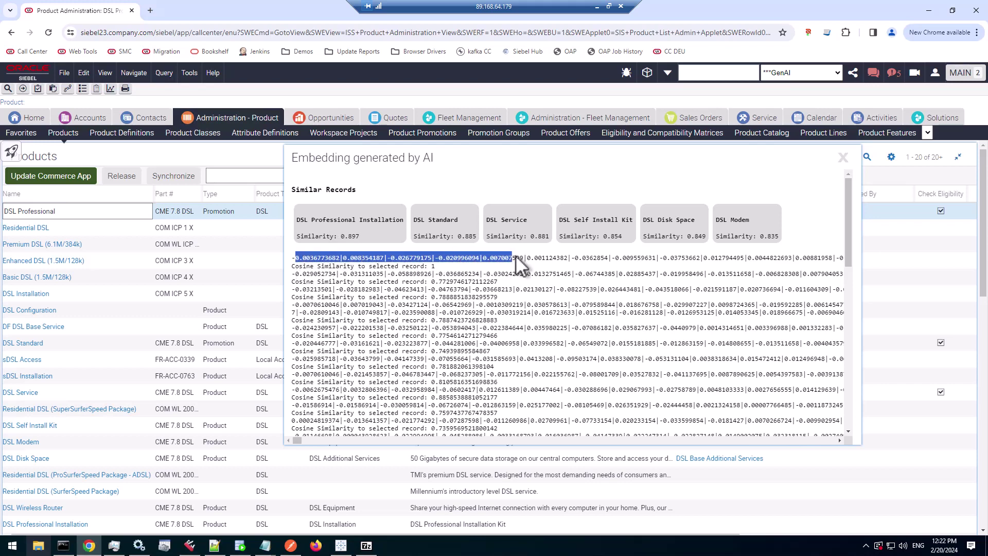
{"action": "mouse_move", "coordinate": [298, 440]}
{"action": "left_mouse_down"}
{"action": "mouse_move", "coordinate": [848, 431]}
{"action": "mouse_move", "coordinate": [394, 428]}
{"action": "mouse_move", "coordinate": [287, 441]}
{"action": "left_mouse_up"}
{"action": "double_click", "coordinate": [293, 265]}
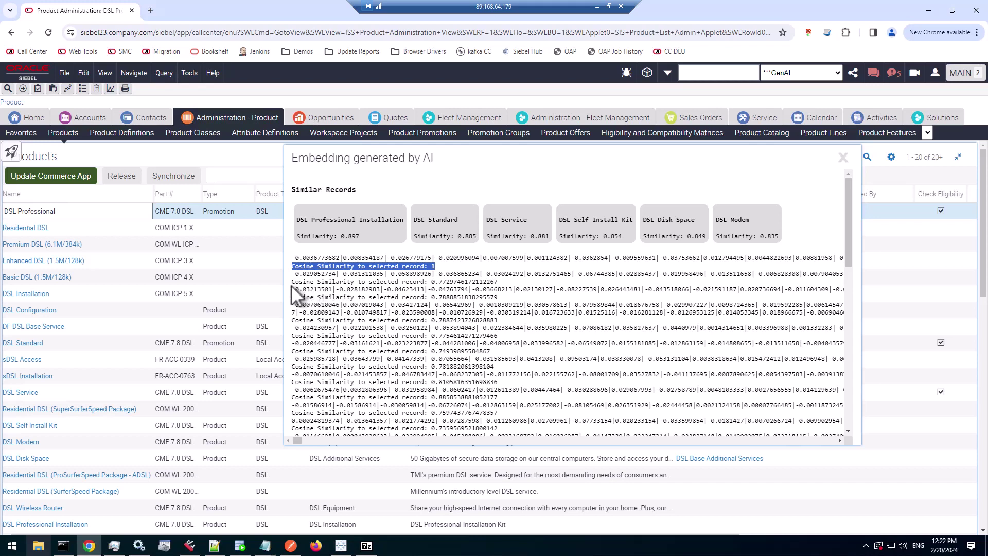
{"action": "left_click_drag", "start_coordinate": [292, 283], "coordinate": [471, 283]}
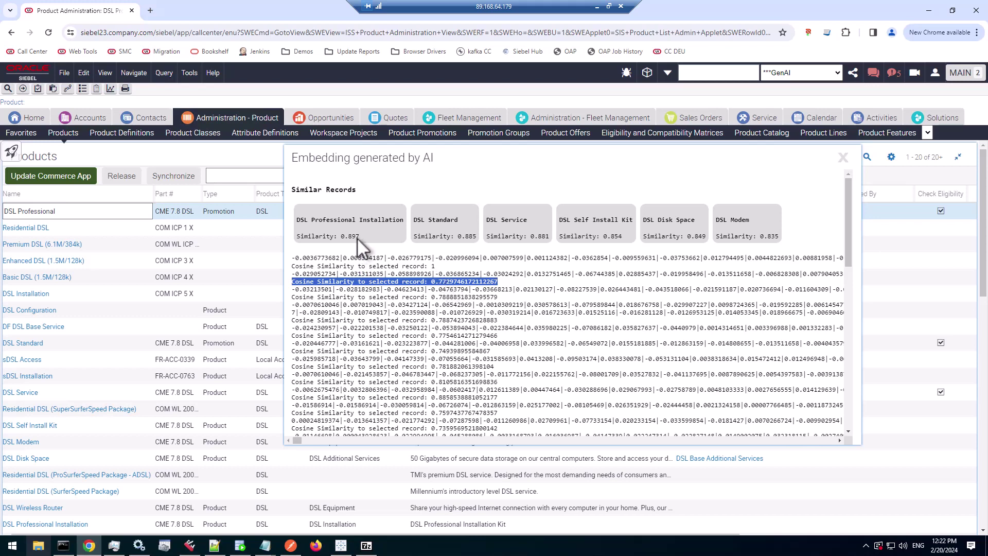
{"action": "left_click_drag", "start_coordinate": [361, 217], "coordinate": [388, 218]}
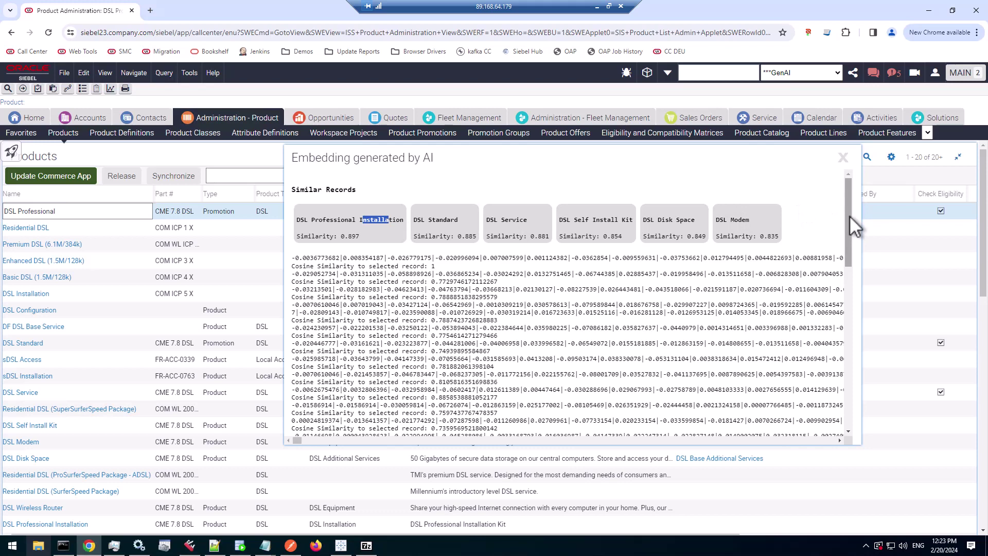
{"action": "left_click_drag", "start_coordinate": [850, 214], "coordinate": [845, 266]}
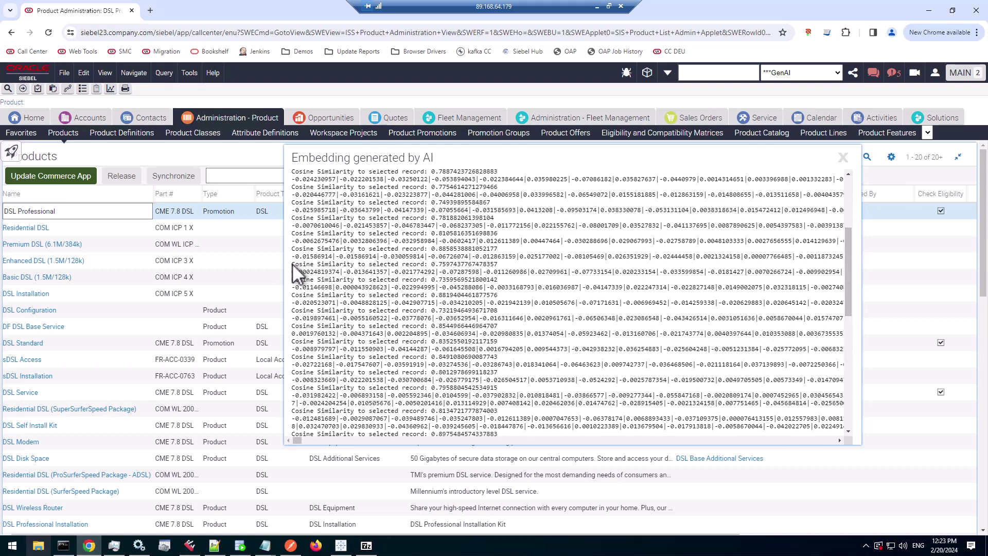
{"action": "left_click_drag", "start_coordinate": [292, 264], "coordinate": [444, 264]}
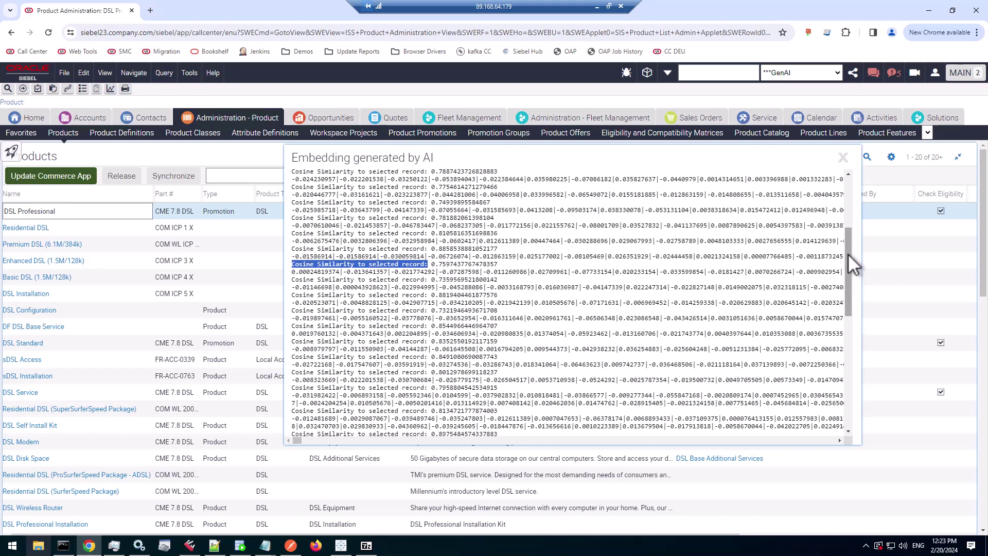
{"action": "left_click_drag", "start_coordinate": [848, 255], "coordinate": [846, 357]}
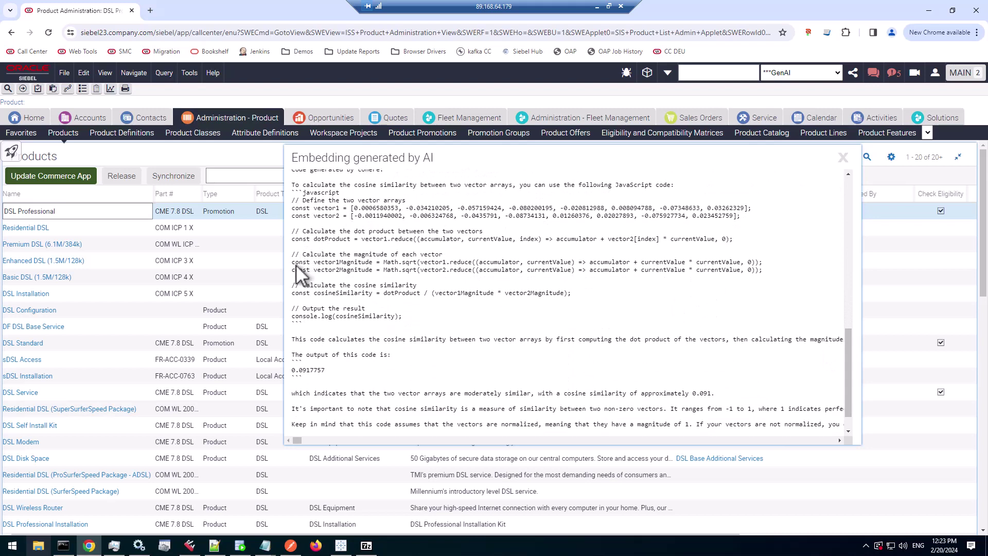
{"action": "left_click_drag", "start_coordinate": [292, 262], "coordinate": [767, 285]}
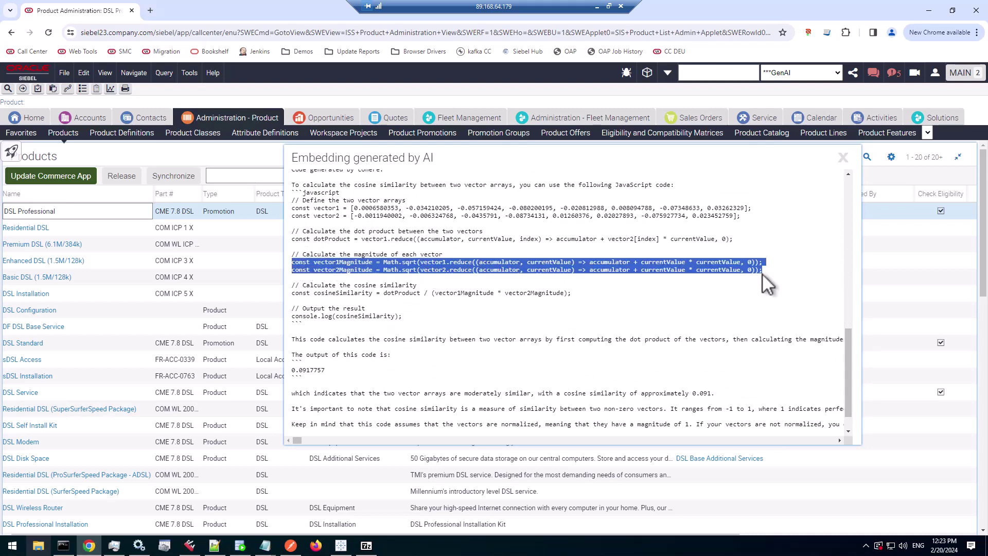
{"action": "left_click", "coordinate": [848, 190]}
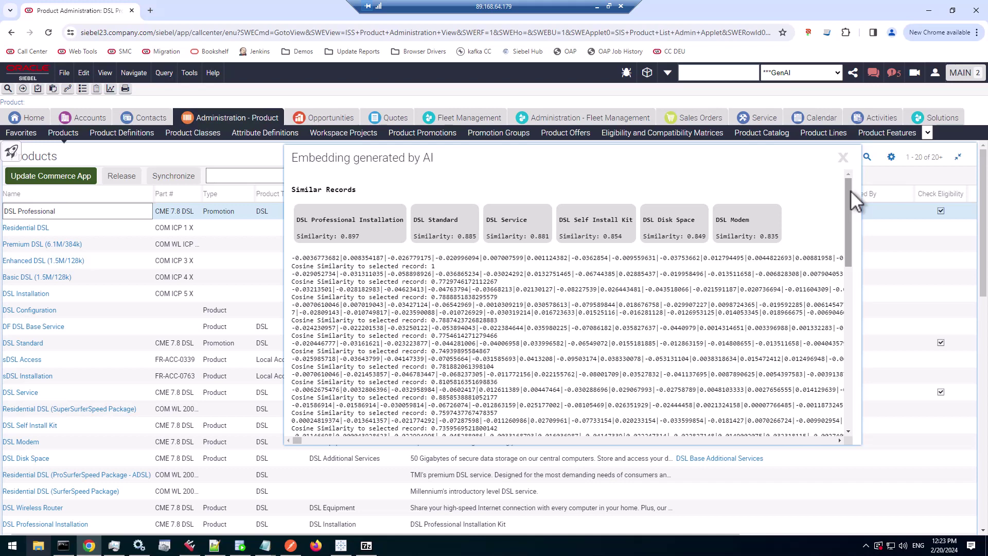
Close the similarity popup and show AI-similar products for DSL Modem.
{"action": "left_click", "coordinate": [846, 161]}
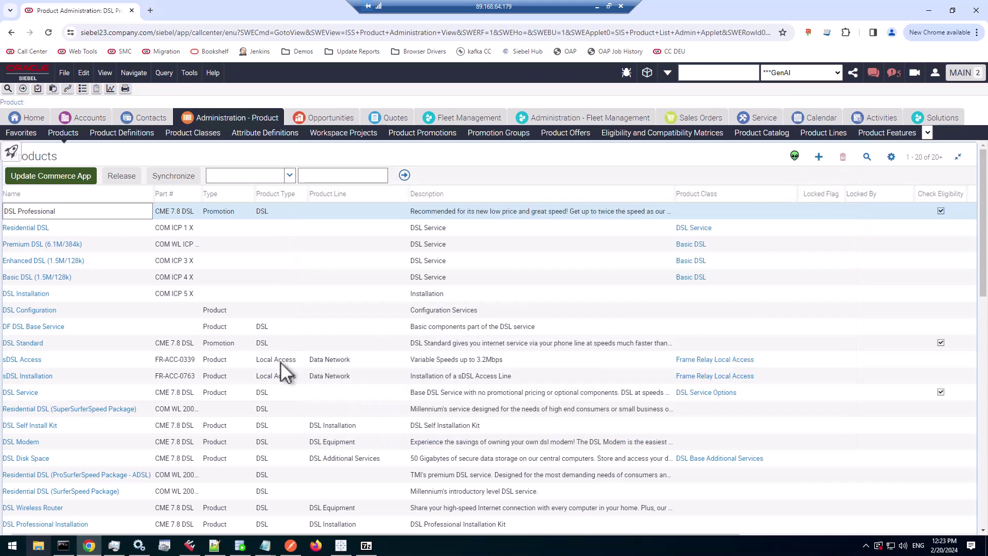
{"action": "left_click", "coordinate": [104, 445]}
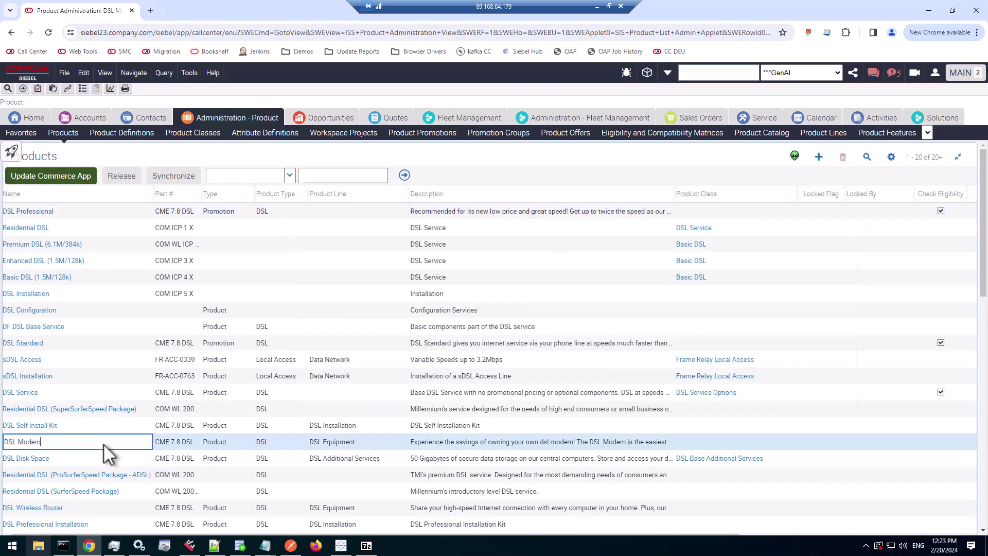
{"action": "left_click", "coordinate": [794, 156]}
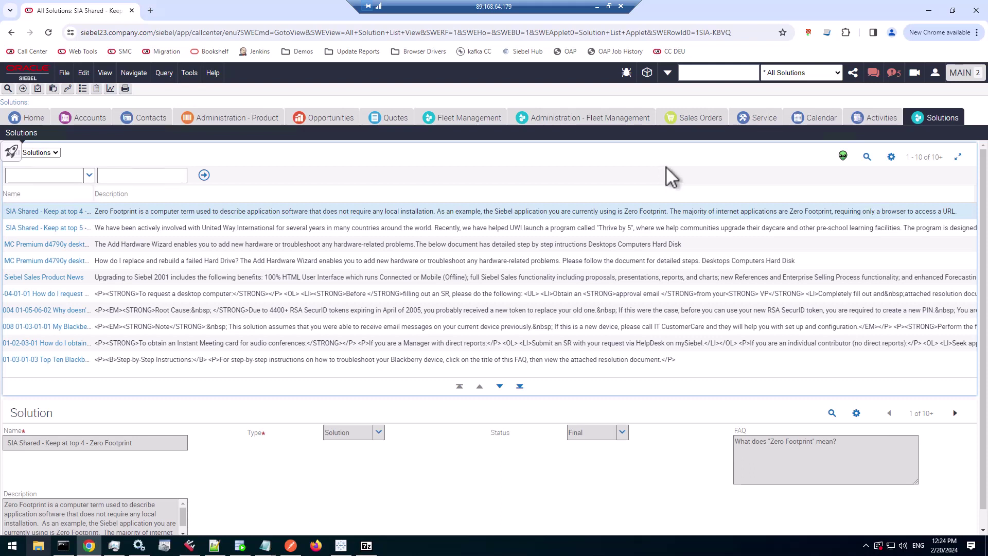
Select the Zero Footprint solution's full description for copying.
{"action": "left_click", "coordinate": [158, 212]}
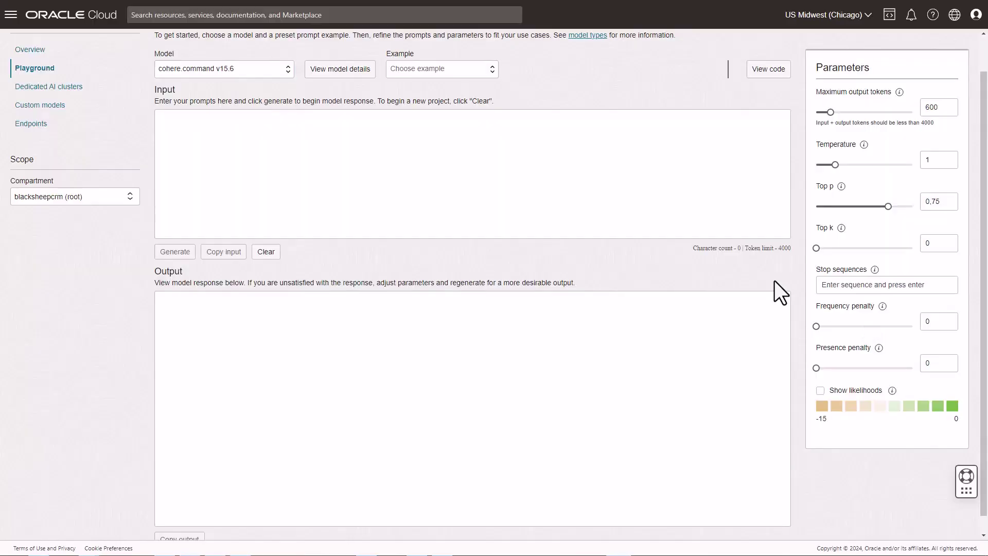
Paste the Zero Footprint description as the prompt and generate a cohere.command v15.6 response.
{"action": "left_click", "coordinate": [355, 139]}
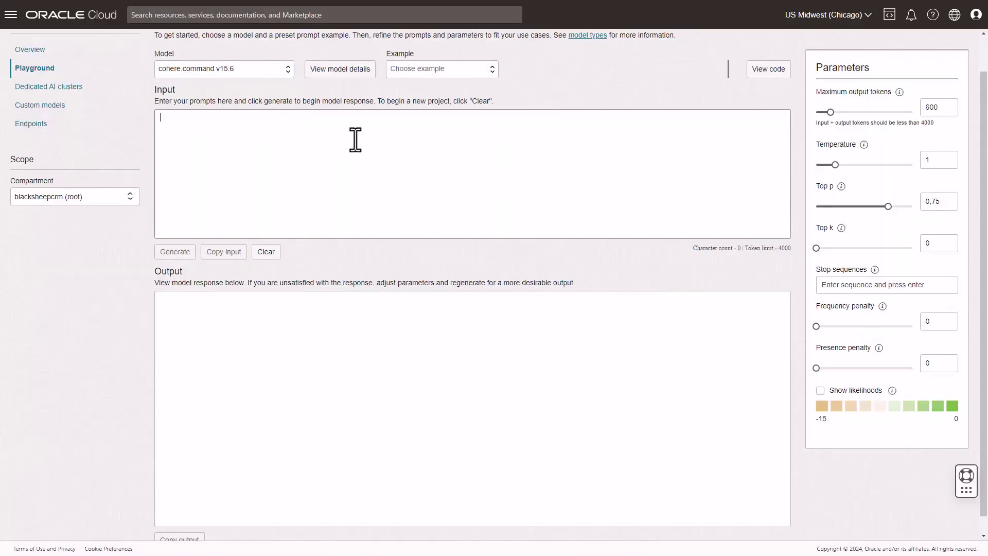
{"action": "key", "text": "ctrl+v"}
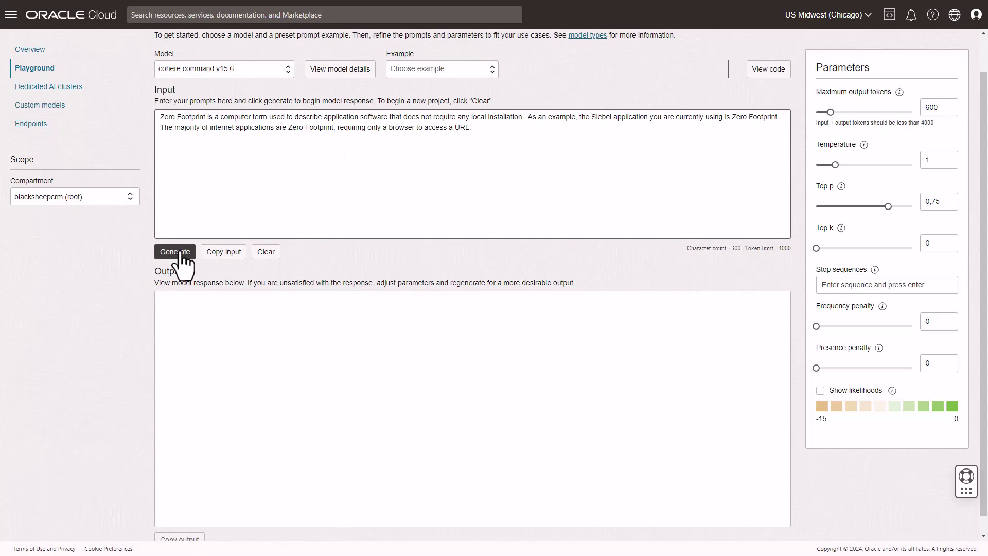
{"action": "left_click", "coordinate": [255, 73]}
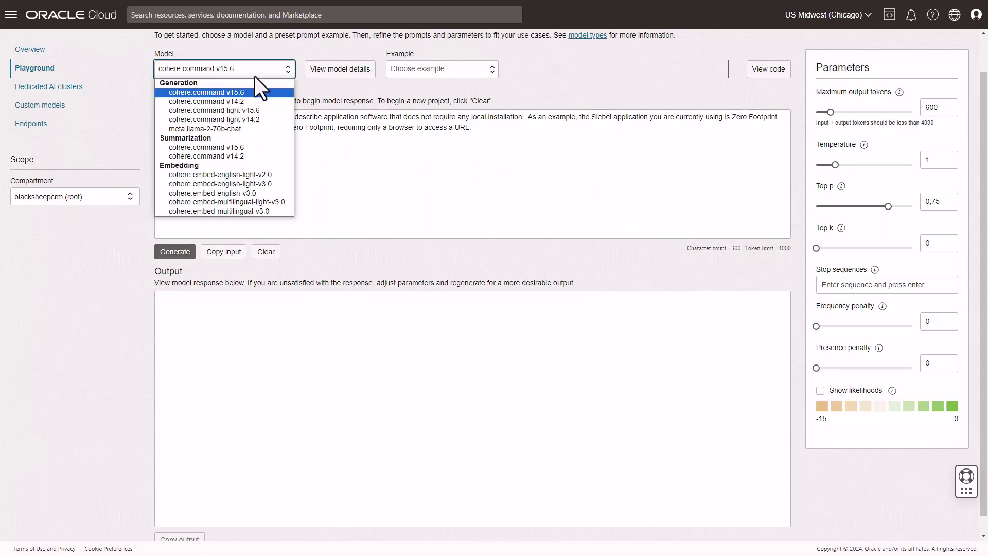
{"action": "left_click", "coordinate": [213, 92]}
{"action": "left_click", "coordinate": [168, 250]}
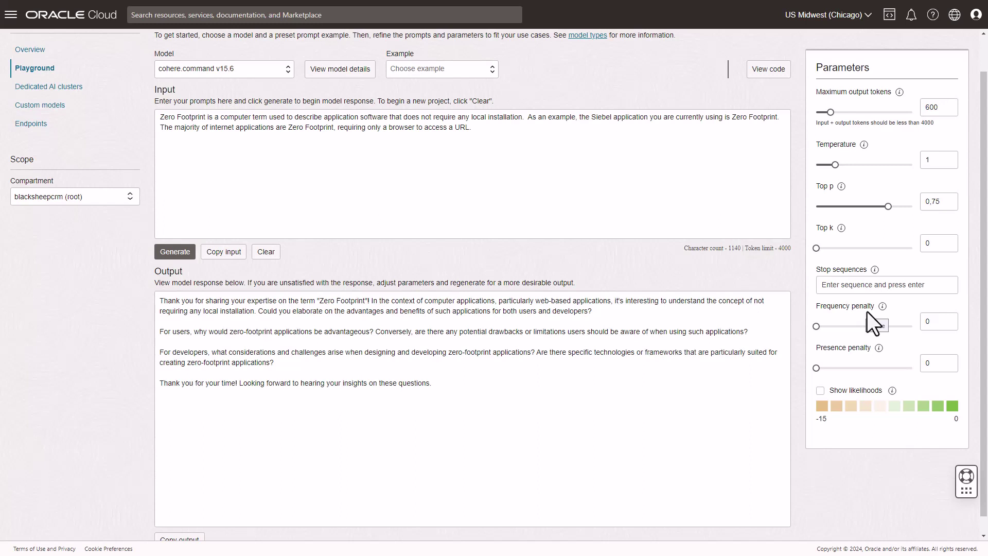
Insert the 'Enhance the following statement… add a German translation' instruction above the text and regenerate.
{"action": "key", "text": "ctrl+v"}
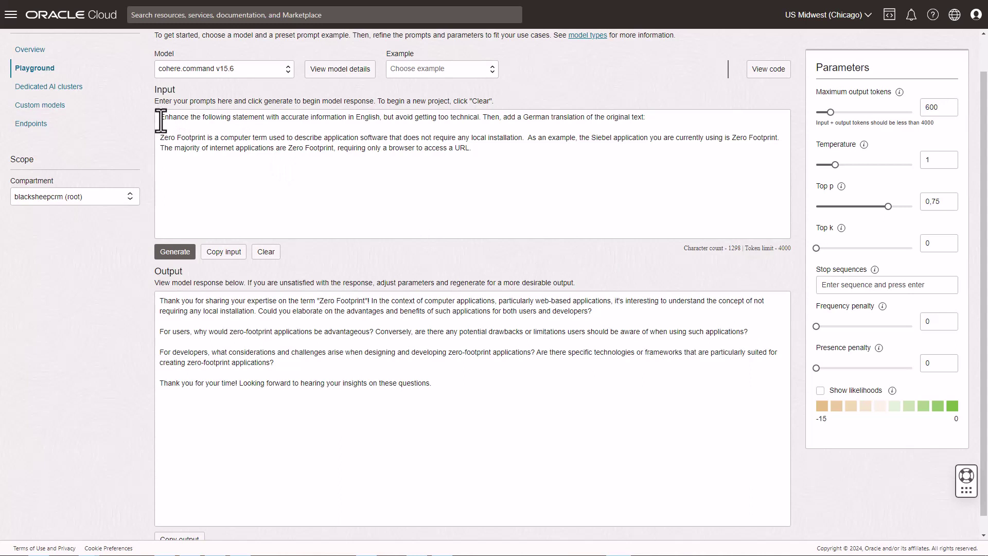
{"action": "left_click_drag", "start_coordinate": [159, 117], "coordinate": [660, 121]}
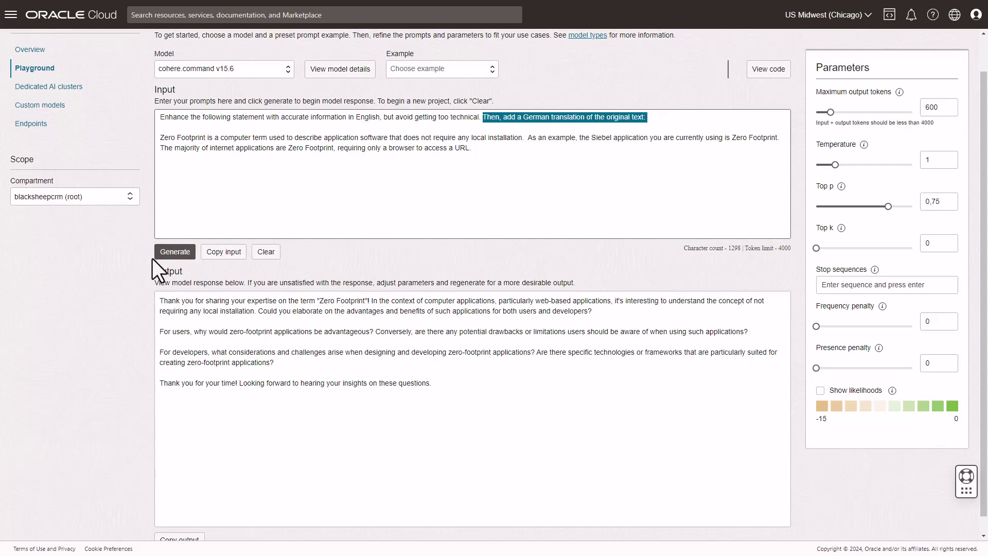
{"action": "left_click", "coordinate": [170, 252]}
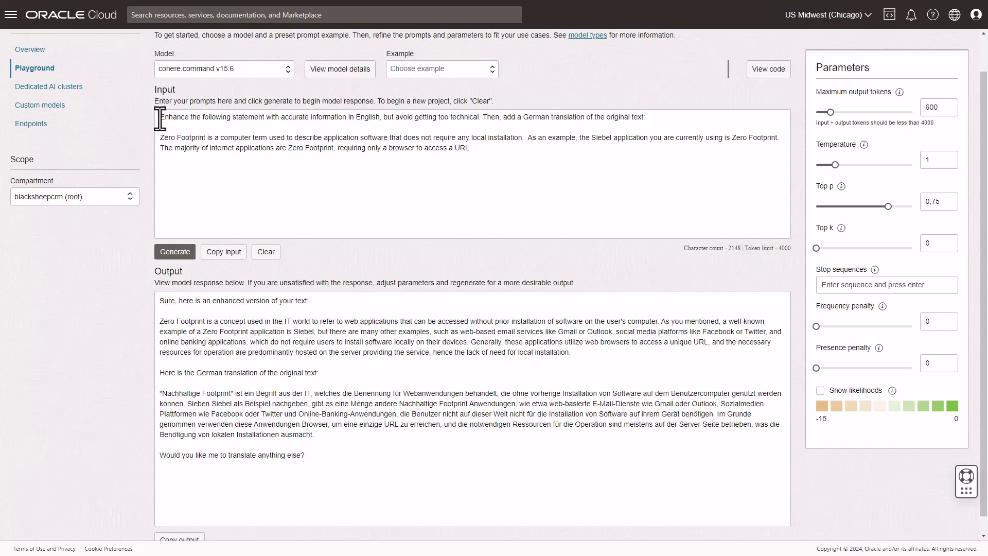
{"action": "left_click_drag", "start_coordinate": [160, 119], "coordinate": [652, 119]}
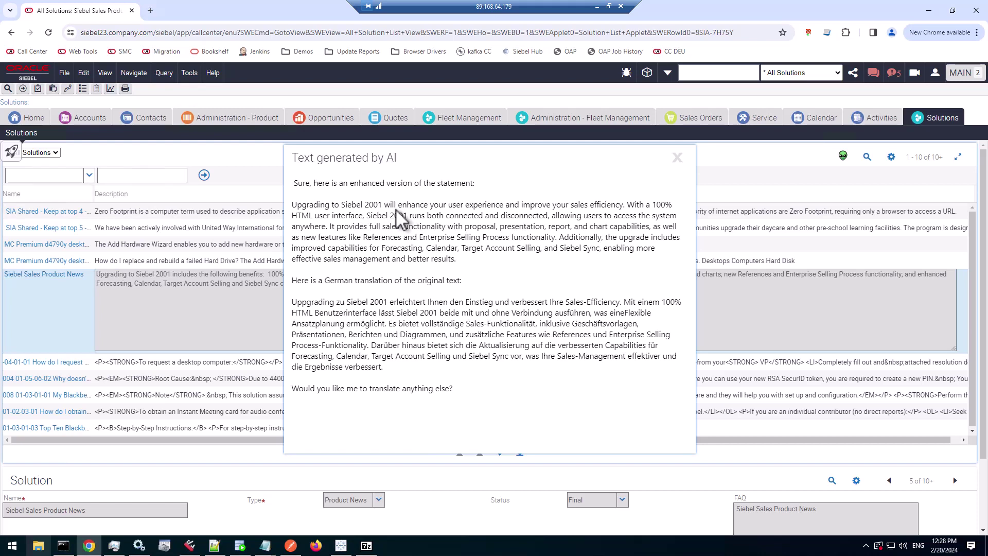
Review the enhanced English paragraph and German translation, then move the AI text popup aside.
{"action": "left_click_drag", "start_coordinate": [396, 209], "coordinate": [435, 249]}
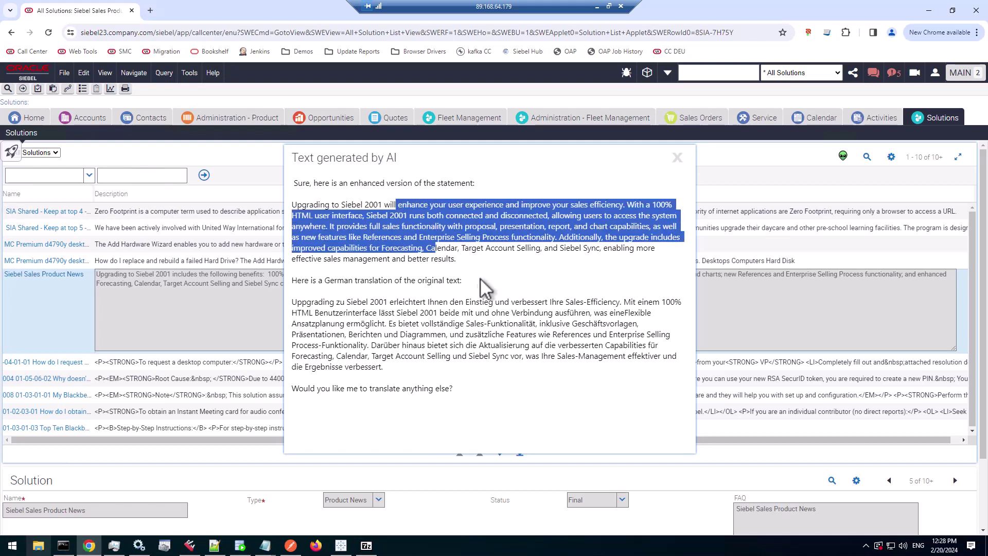
{"action": "left_click_drag", "start_coordinate": [409, 303], "coordinate": [430, 301]}
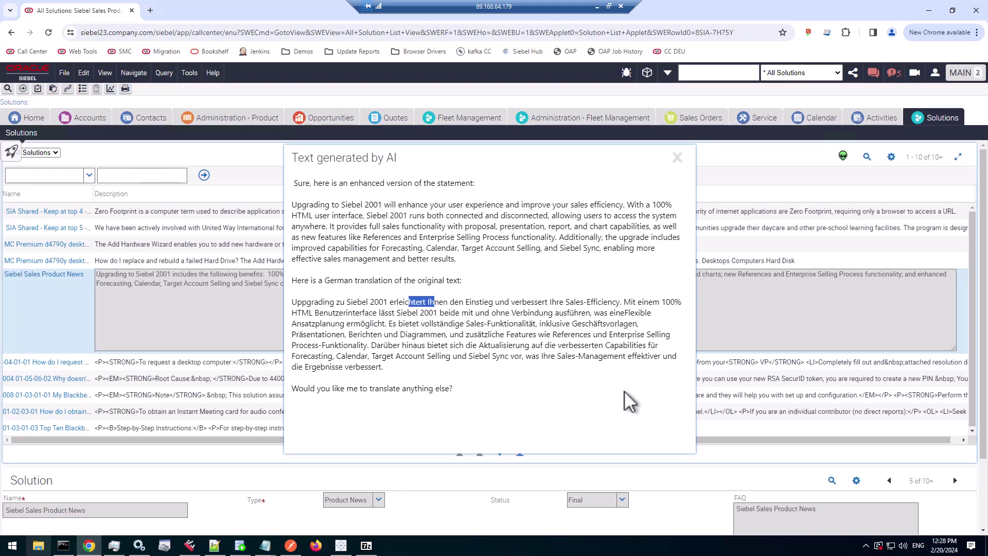
{"action": "left_click_drag", "start_coordinate": [543, 153], "coordinate": [511, 136]}
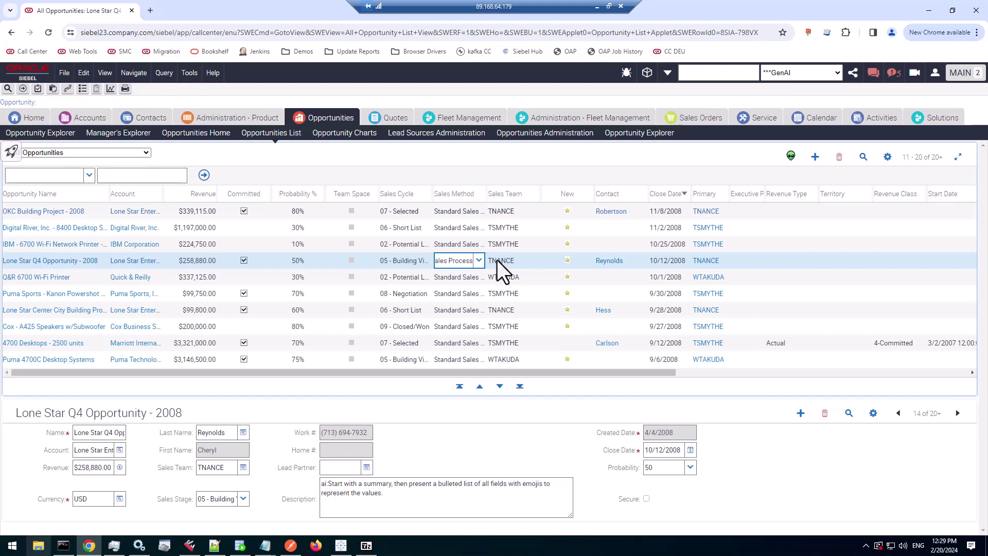
Select the Description prompt of Lone Star Q4 Opportunity - 2008 and generate its AI summary.
{"action": "left_click", "coordinate": [400, 494]}
{"action": "left_click_drag", "start_coordinate": [328, 485], "coordinate": [385, 494]}
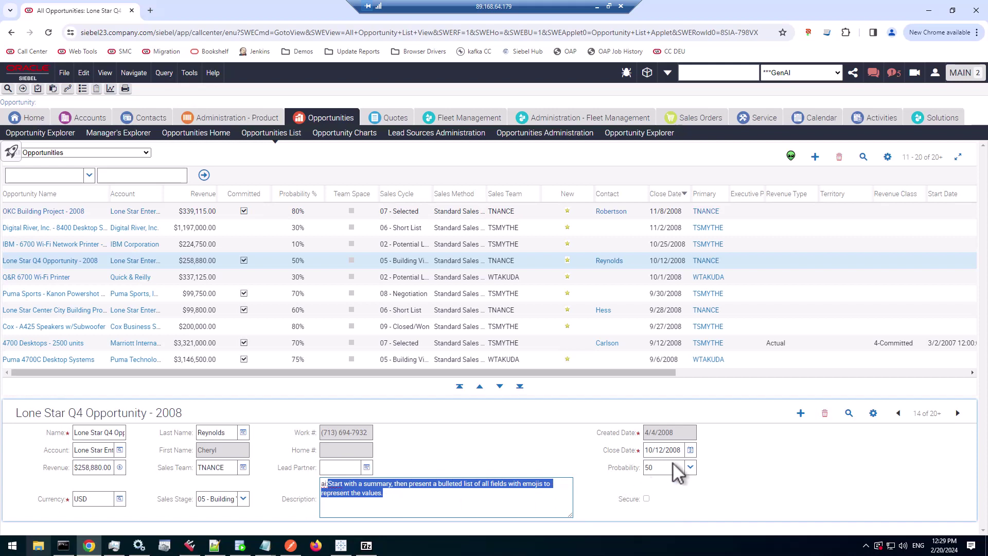
{"action": "left_click", "coordinate": [791, 156]}
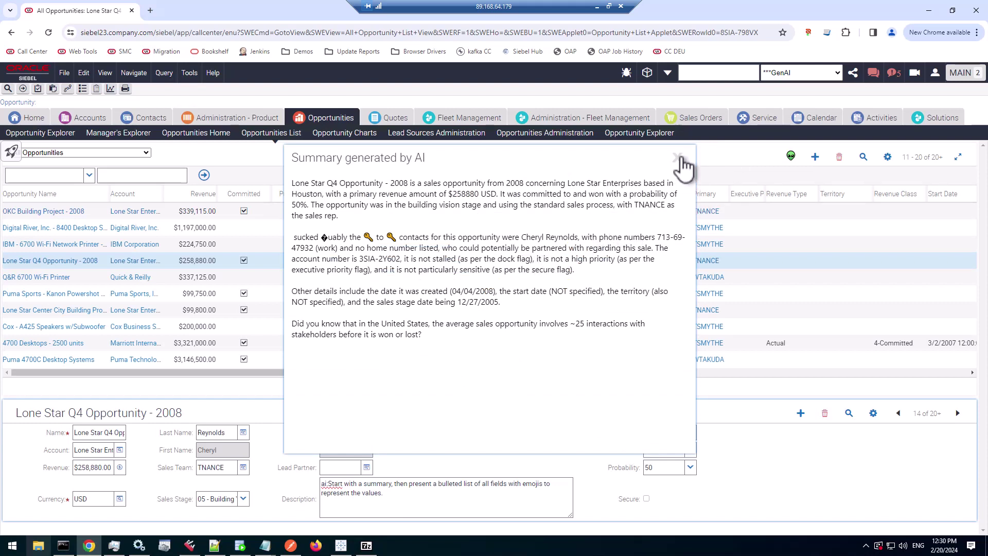
Close the previous summary and select the Lone Star Center City Building Project opportunity.
{"action": "left_click", "coordinate": [678, 158]}
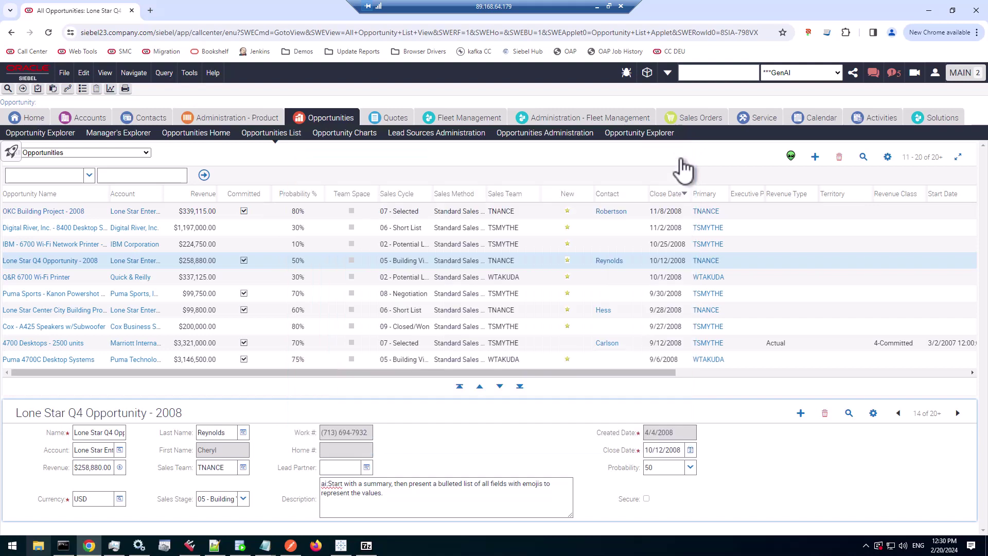
{"action": "left_click", "coordinate": [463, 278]}
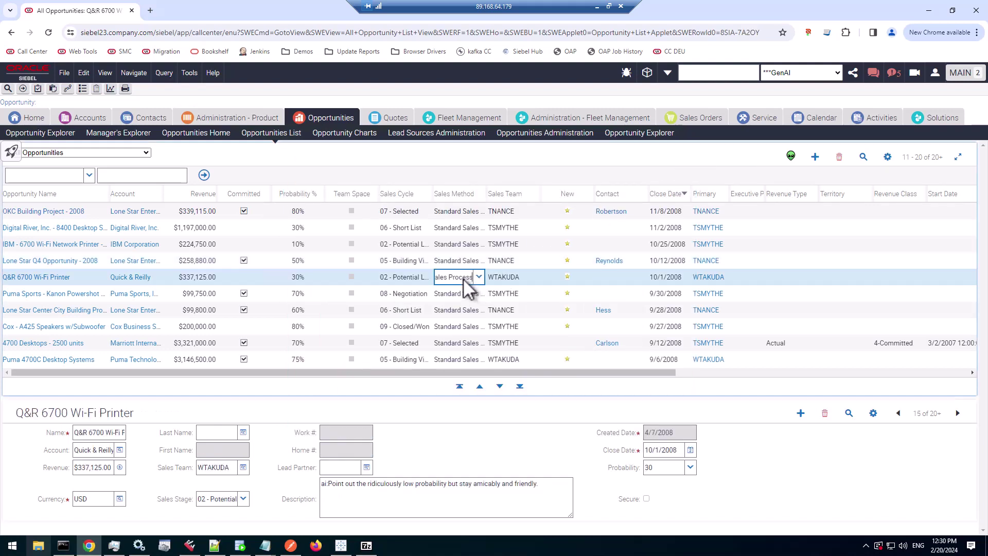
{"action": "left_click", "coordinate": [463, 293]}
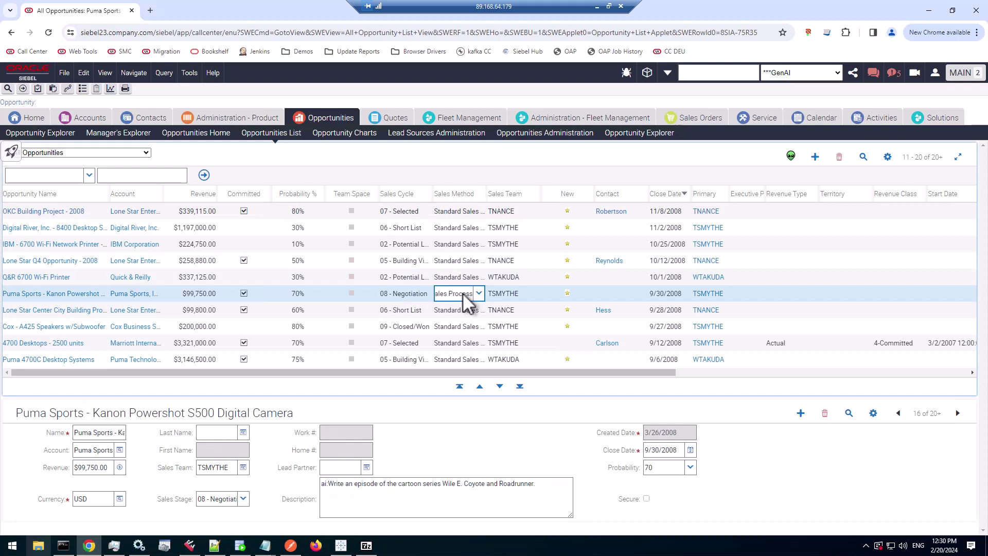
{"action": "left_click", "coordinate": [463, 310]}
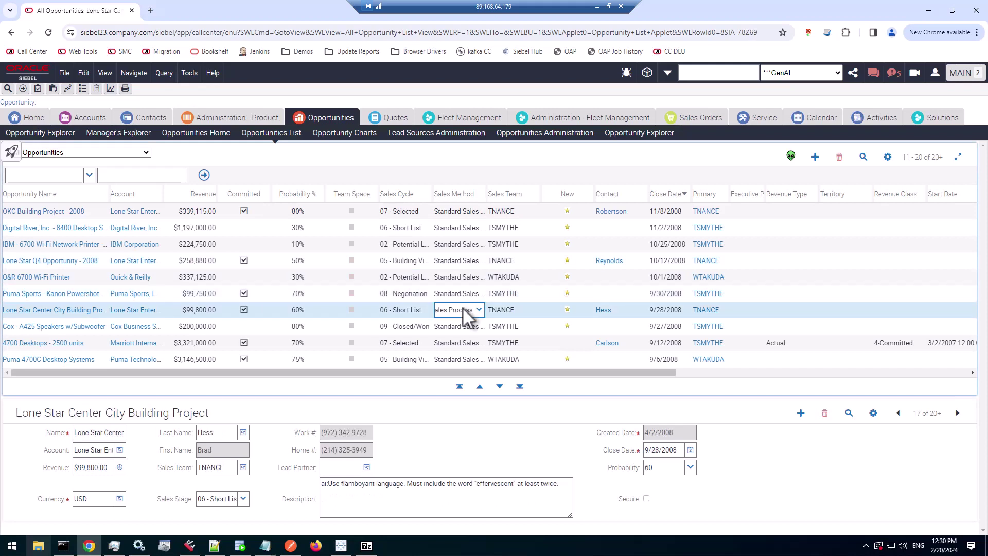
Generate the AI summary for Lone Star Center City Building Project, review it, and dismiss it.
{"action": "left_click", "coordinate": [790, 156]}
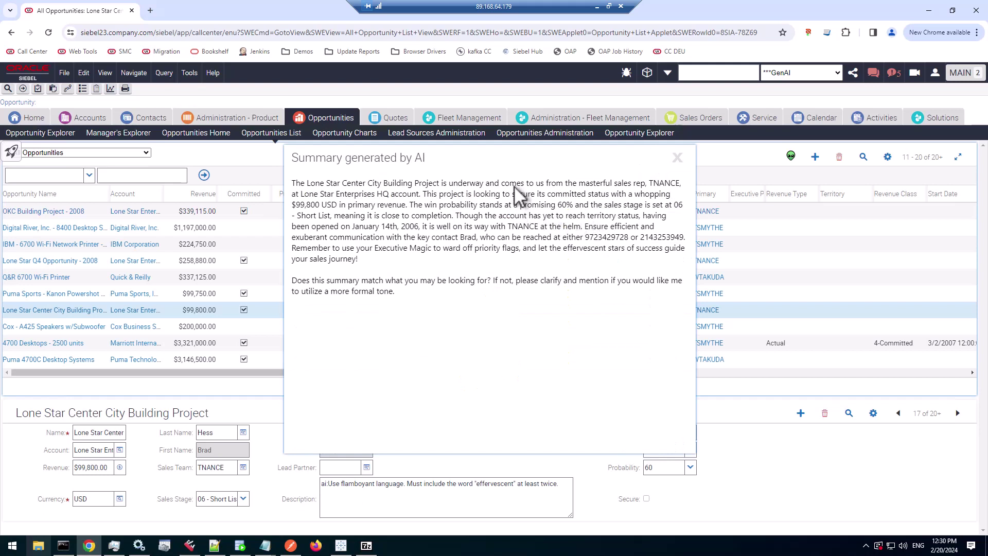
{"action": "left_click_drag", "start_coordinate": [480, 194], "coordinate": [508, 227]}
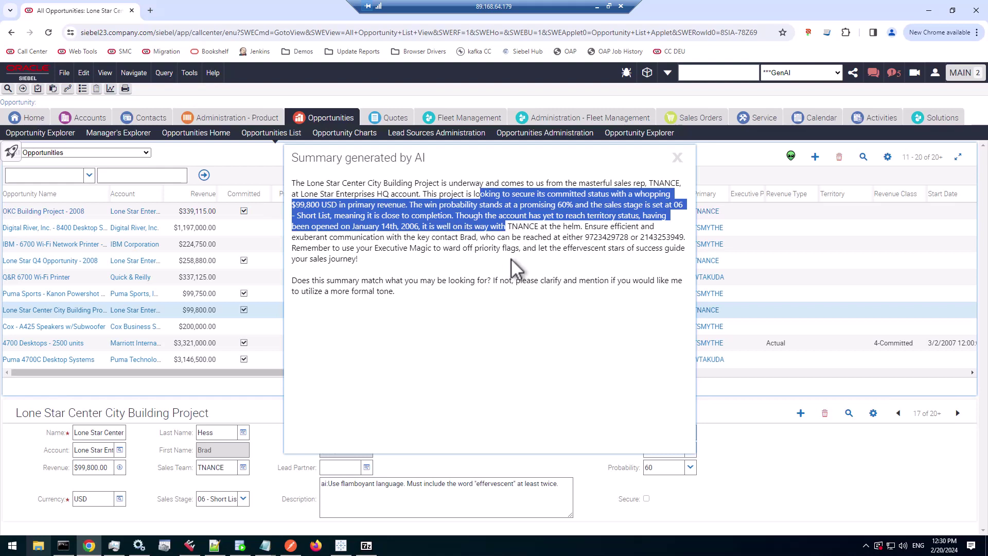
{"action": "left_click", "coordinate": [540, 245]}
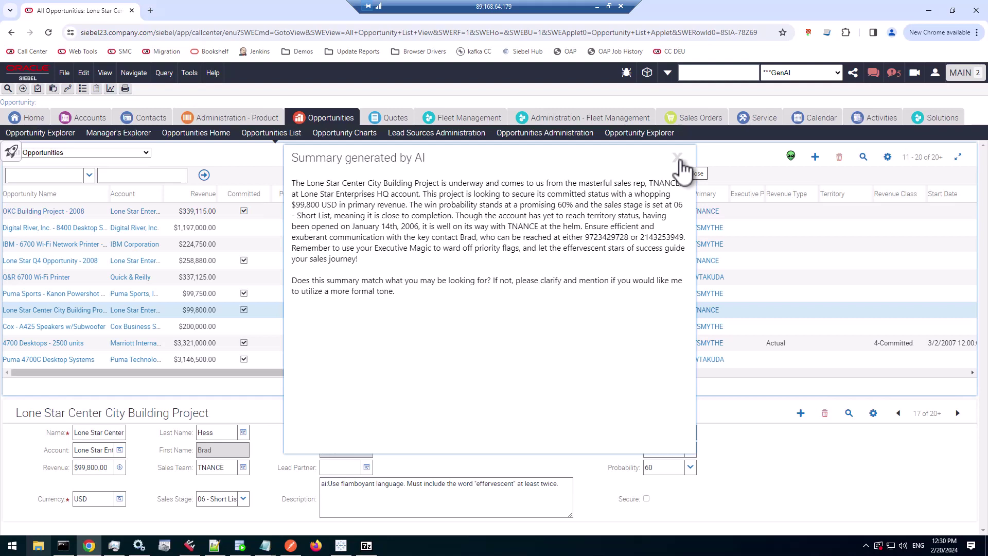
{"action": "left_click", "coordinate": [677, 157]}
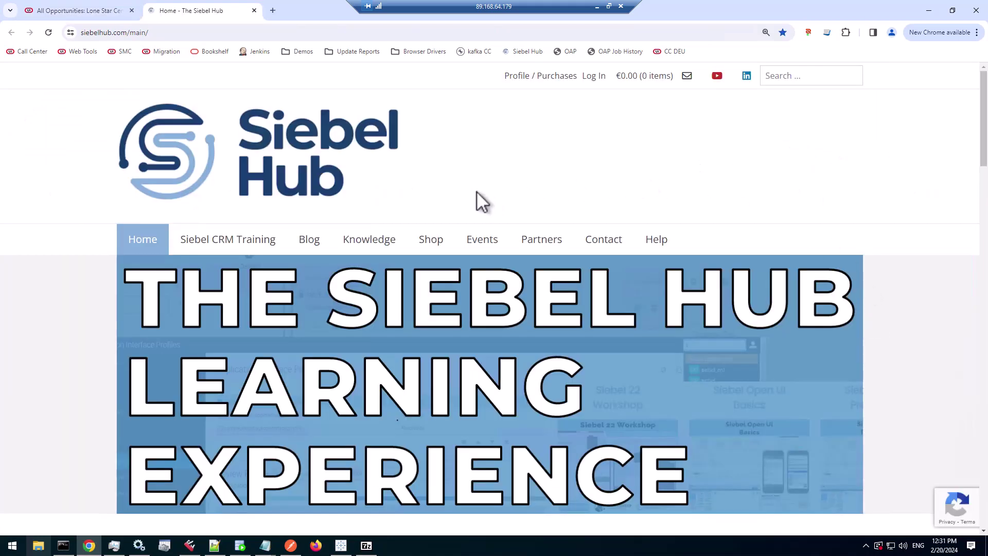
Go to the Siebel CRM Training page and scroll down to the Siebel New Features courses.
{"action": "left_click", "coordinate": [244, 249]}
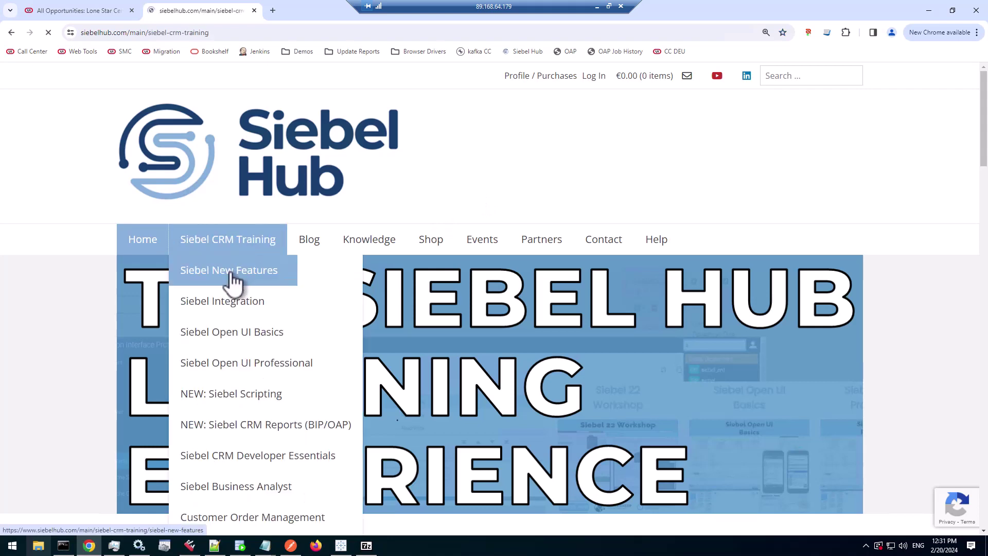
{"action": "scroll", "coordinate": [262, 279], "scroll_direction": "down", "scroll_amount": 9}
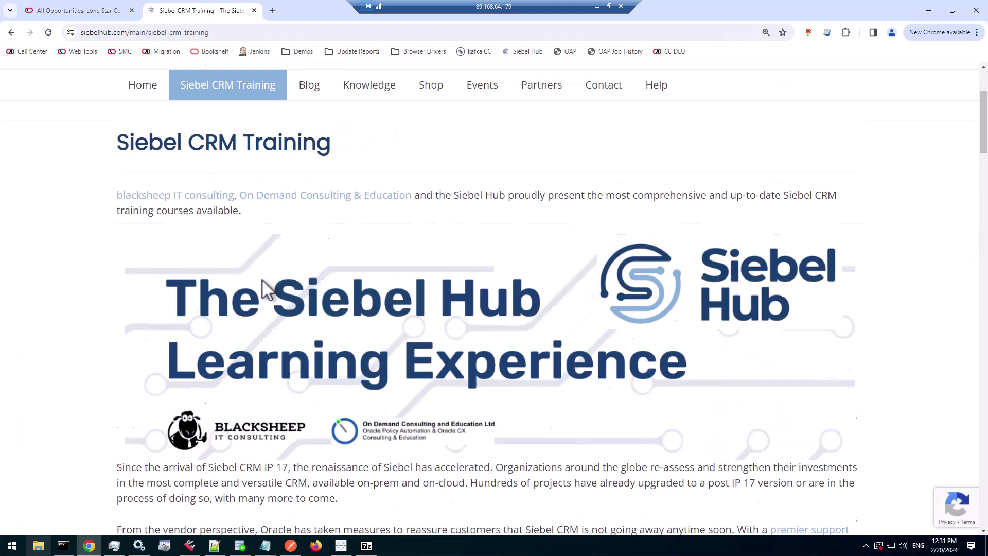
{"action": "scroll", "coordinate": [381, 314], "scroll_direction": "down", "scroll_amount": 4}
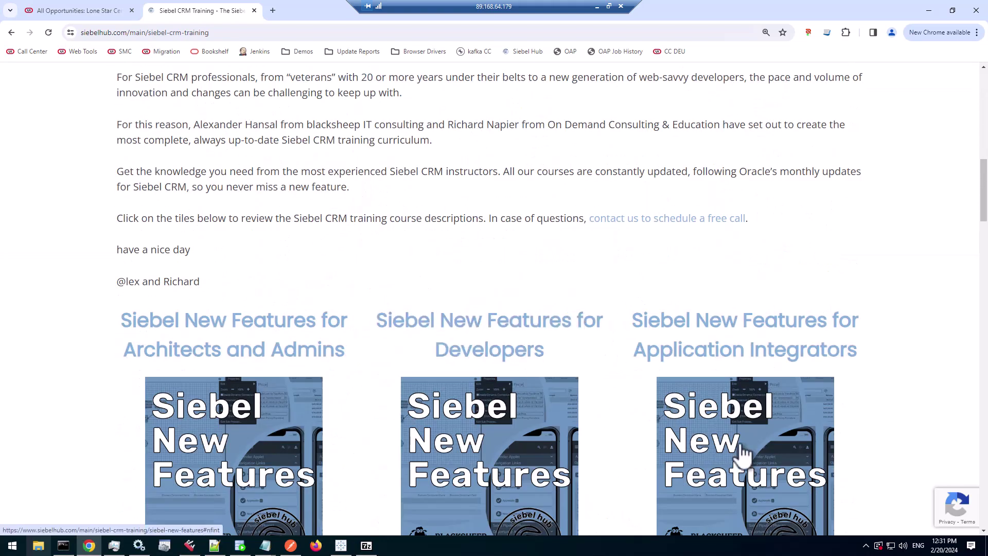